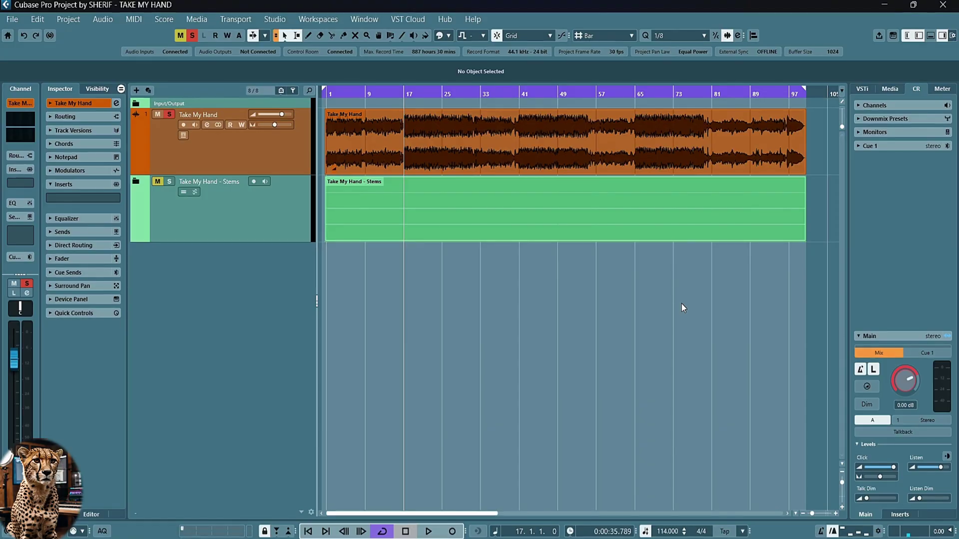
Step: Select bars 17 to 33 on the Take My Hand track as the loop range and play it back
drag(405, 225, 482, 240)
key(space)
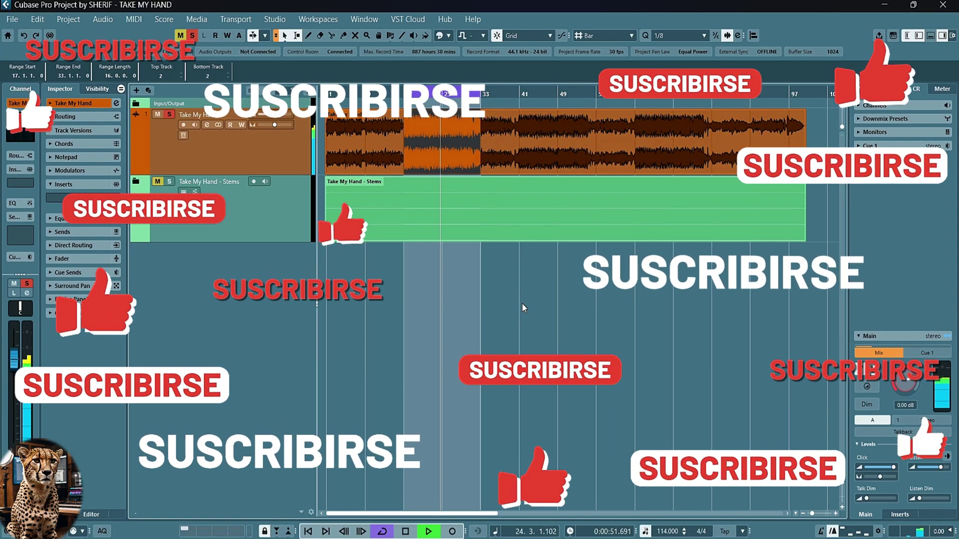
key(space)
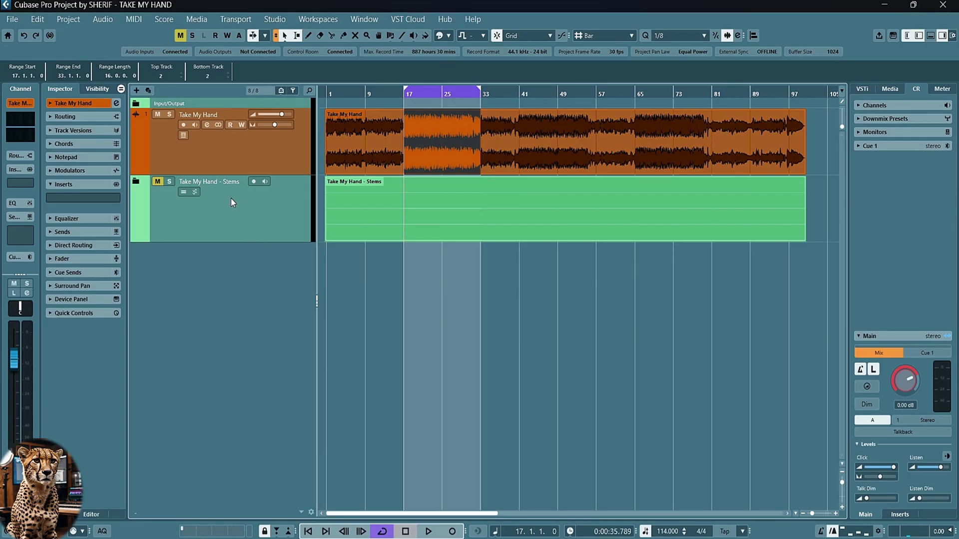
Step: Expand the Take My Hand - Stems folder and open the PitchShifter insert on the Vocals track
click(278, 223)
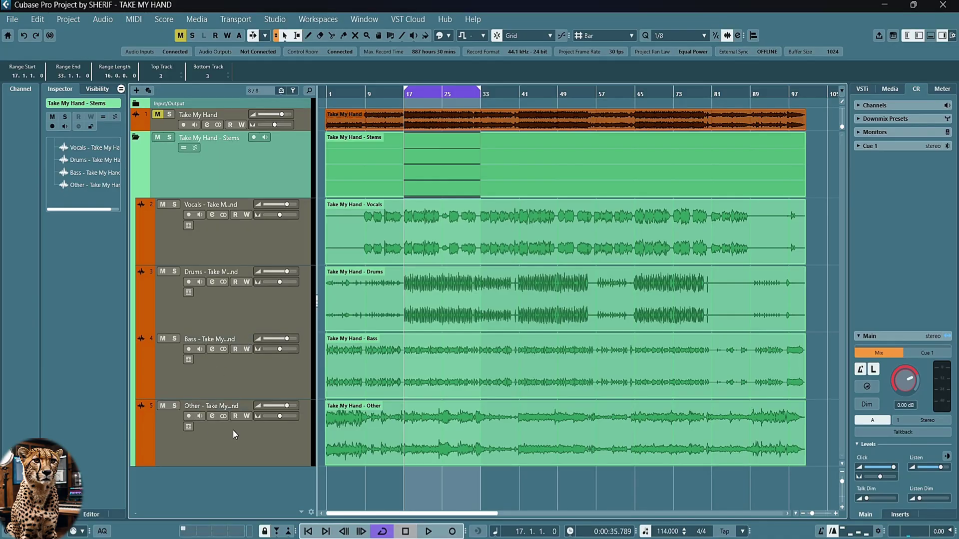
click(182, 239)
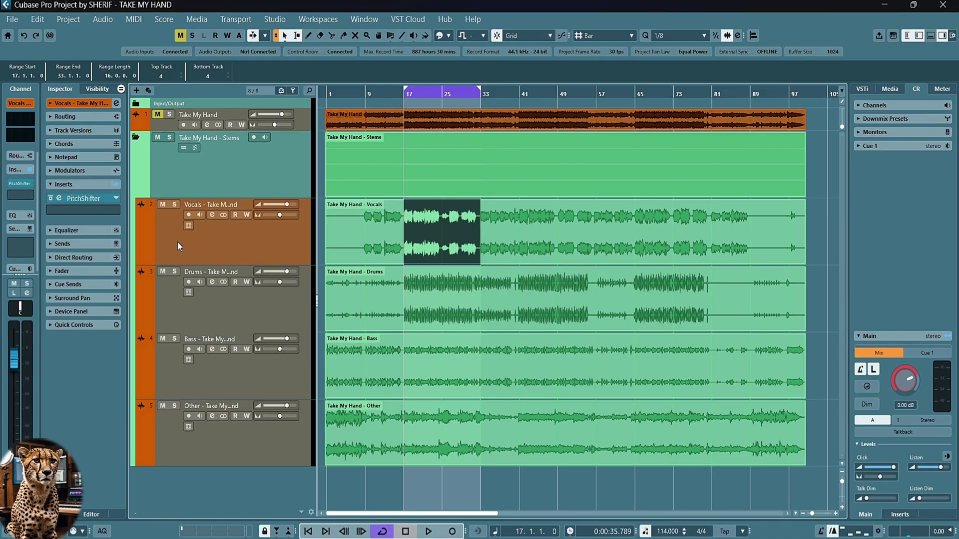
click(59, 199)
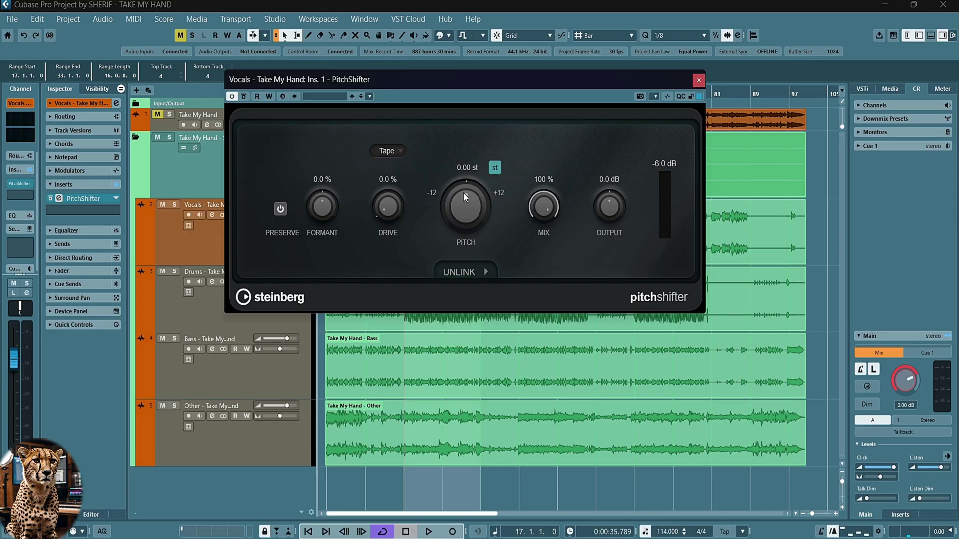
Step: Set the PitchShifter mix to 35% and try out its pitch, saturator type and formant Preserve controls
drag(456, 202, 473, 184)
drag(545, 205, 527, 270)
click(395, 152)
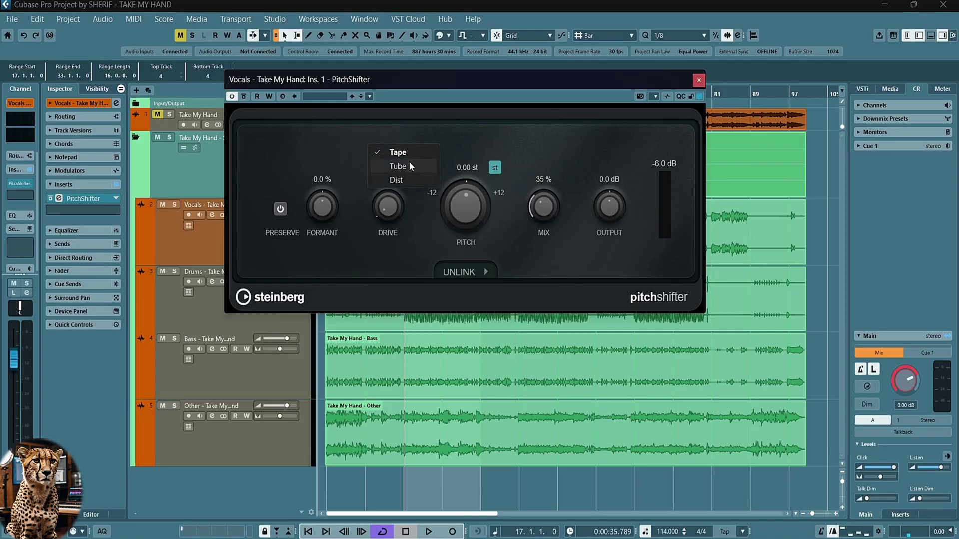
click(414, 239)
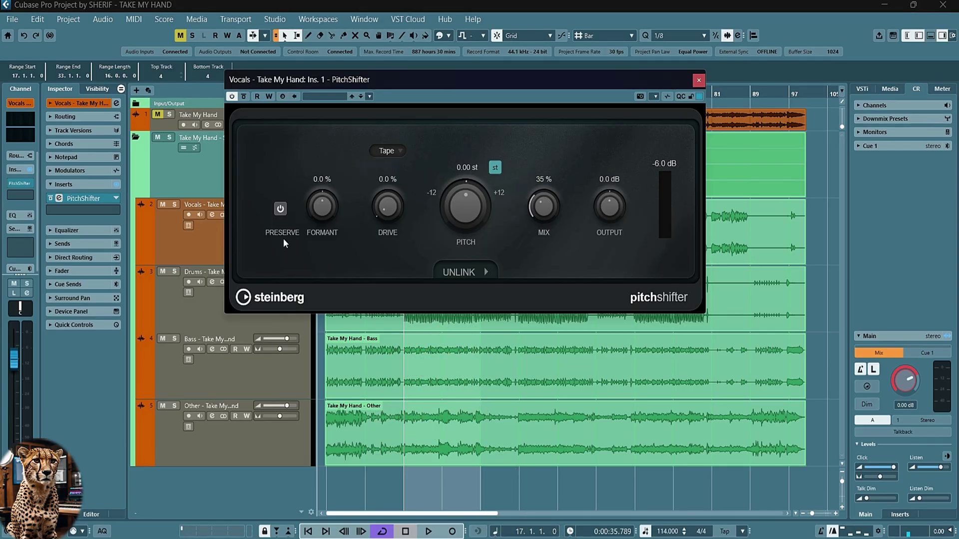
click(280, 209)
click(280, 208)
Step: Solo the Vocals track and play the loop with the PitchShifter mix at 0% and the pitch at -12 semitones
click(174, 205)
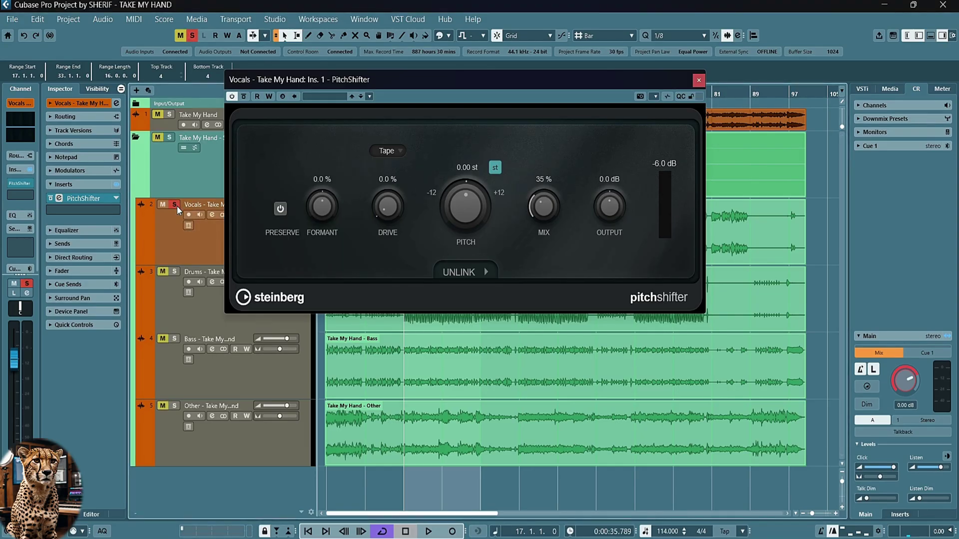
key(space)
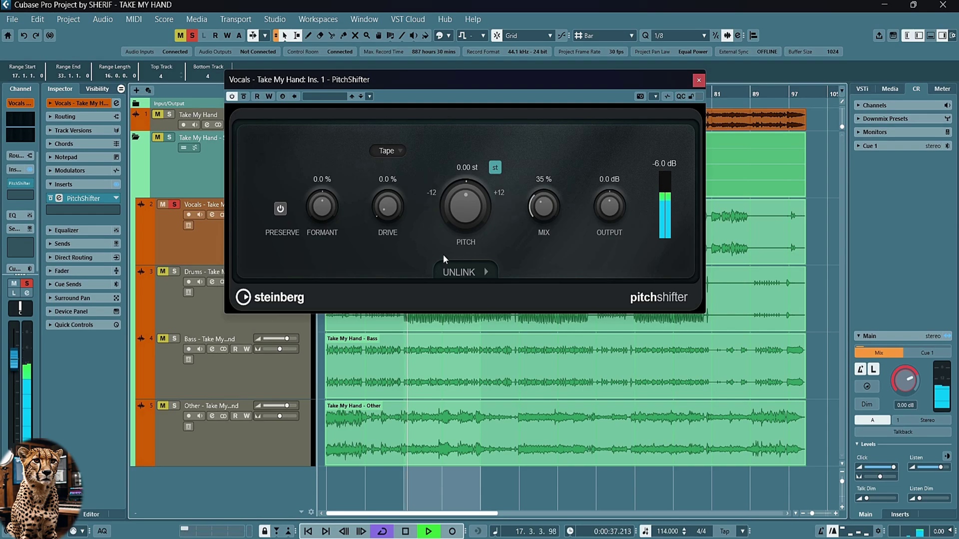
drag(544, 206, 544, 280)
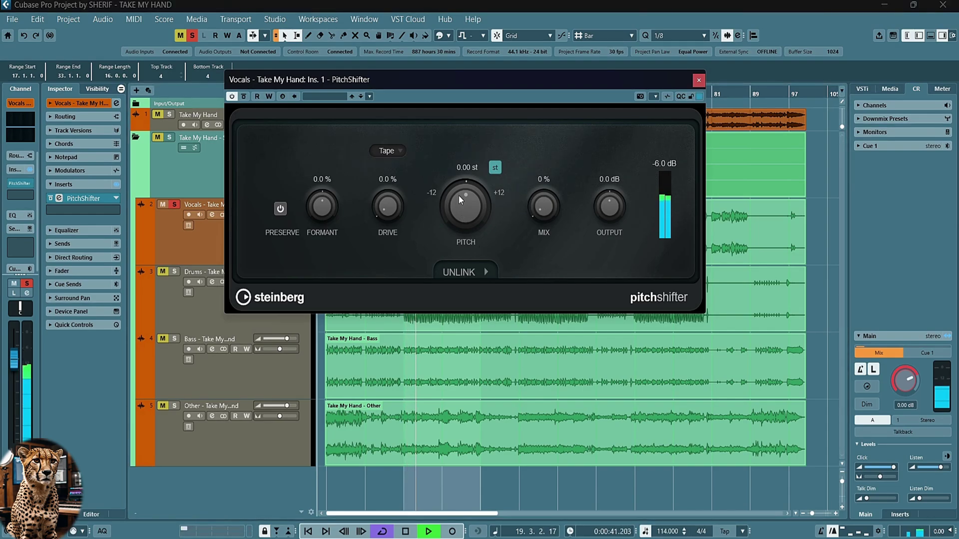
drag(456, 213, 457, 227)
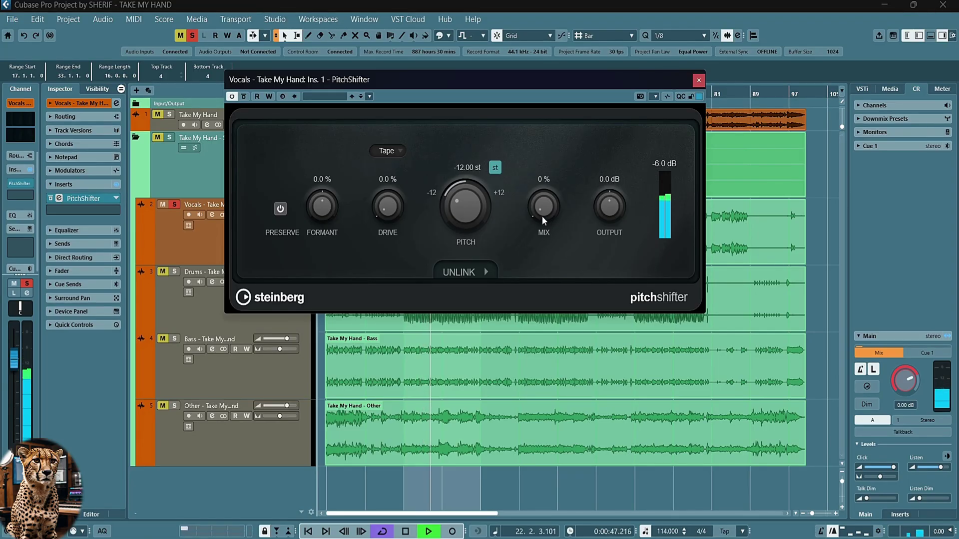
Step: Audition the vocal pitch shift at different mix amounts up to 100%, settling on a mix of 40%
drag(541, 216, 538, 179)
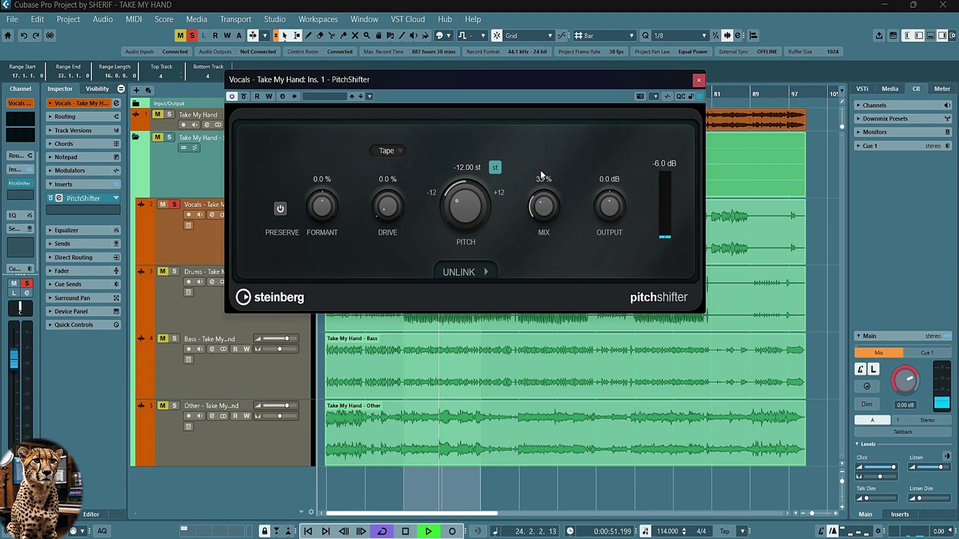
drag(543, 168, 543, 166)
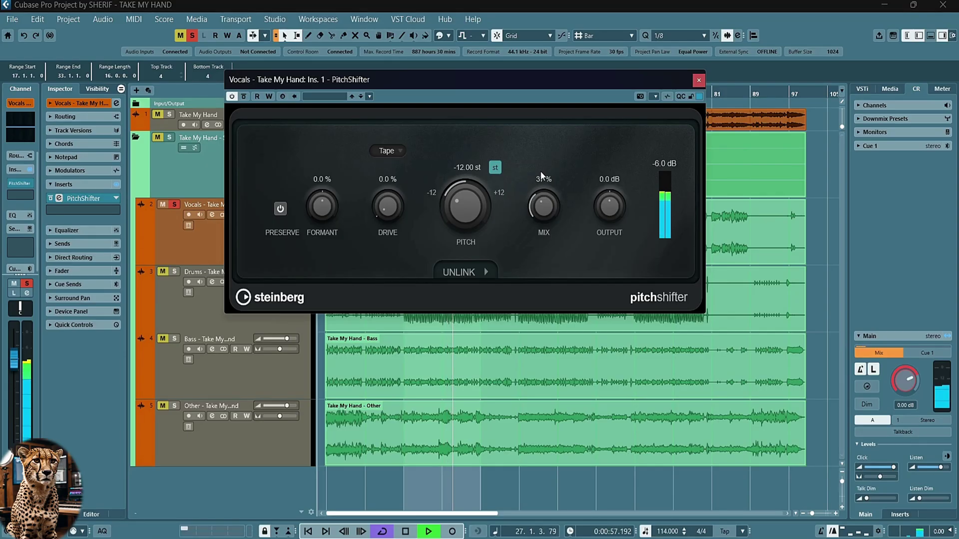
drag(543, 207, 557, 123)
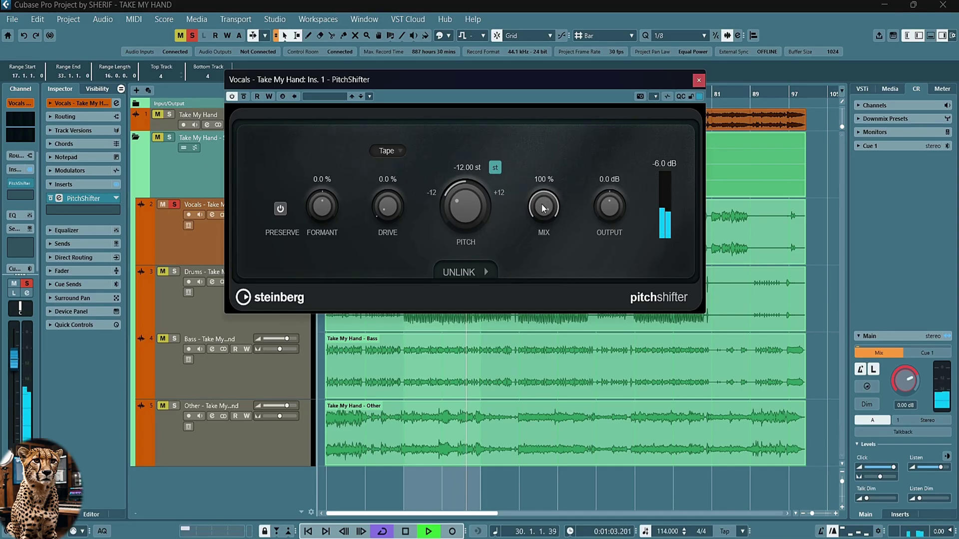
drag(544, 209, 545, 285)
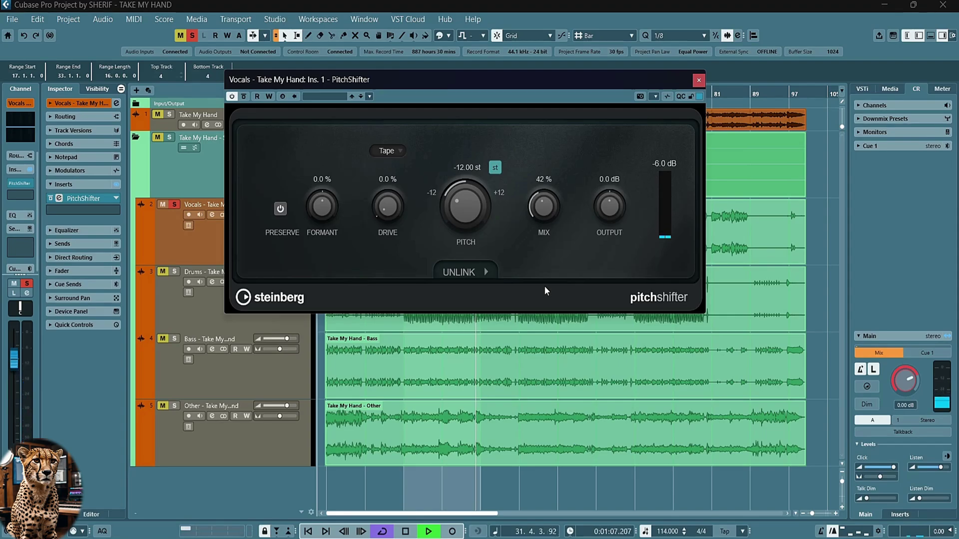
Step: Compare the Tape, Tube and Dist saturators on the vocals, keeping Dist with the drive at 58.5%
drag(391, 211, 394, 154)
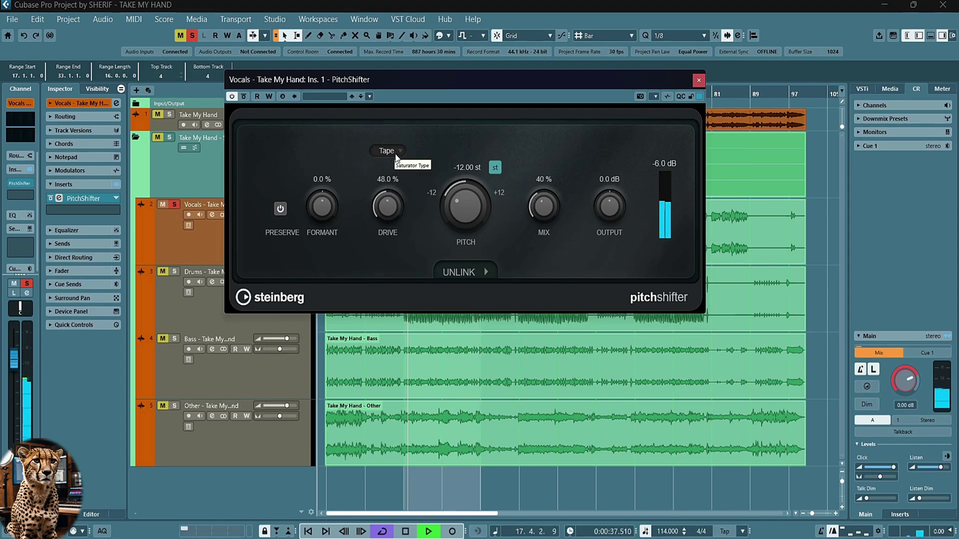
click(395, 153)
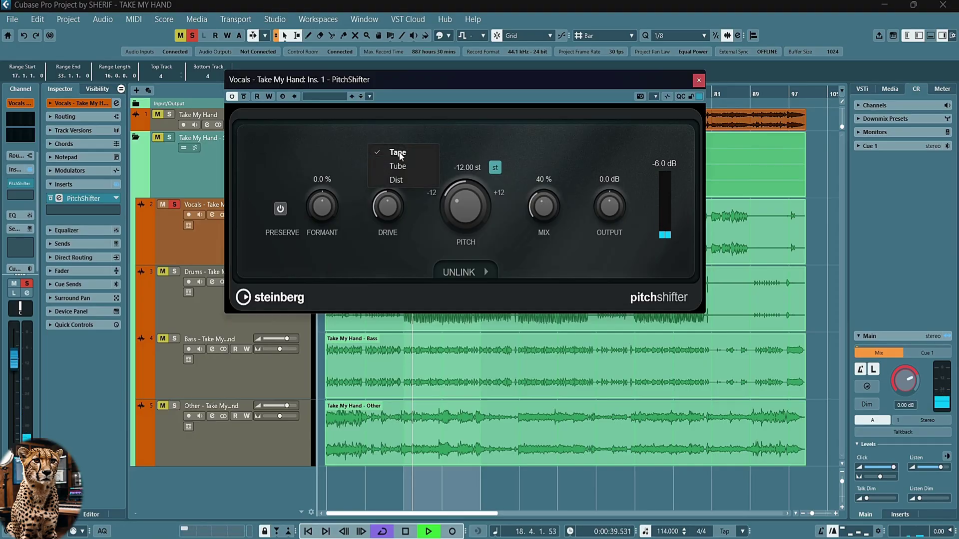
click(403, 167)
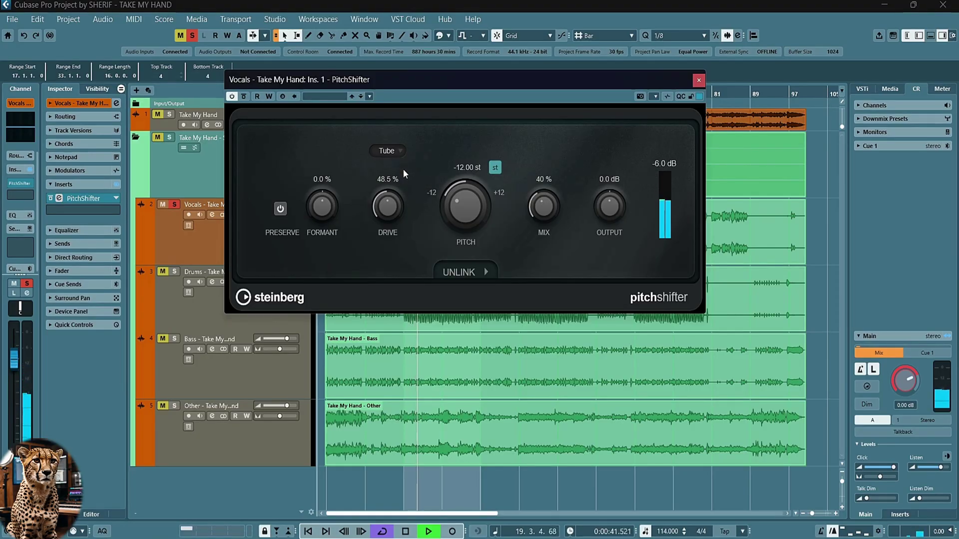
click(392, 152)
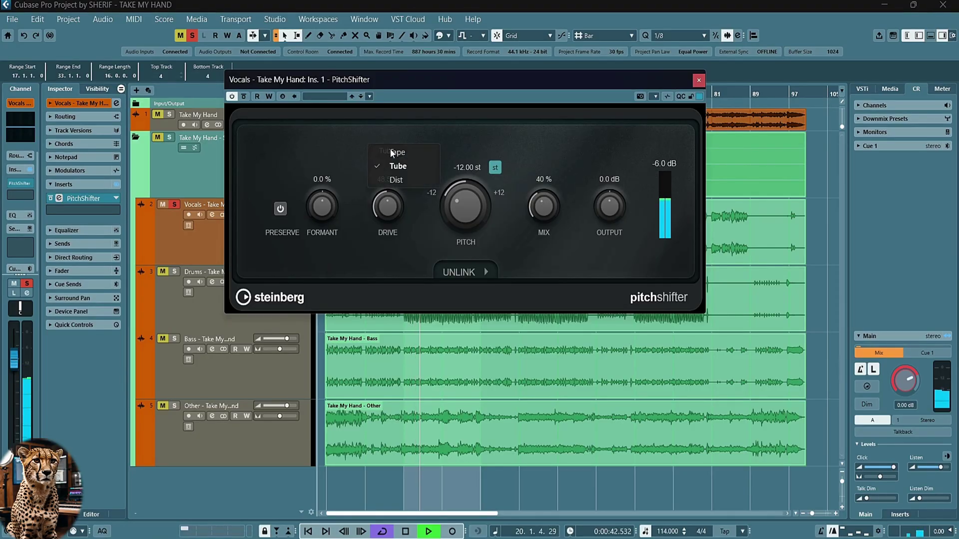
click(396, 181)
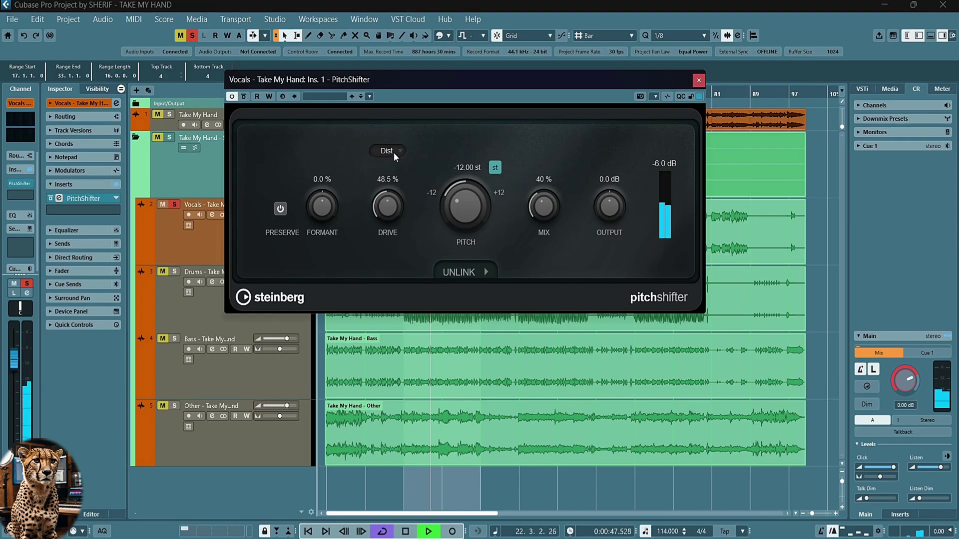
drag(387, 209, 389, 195)
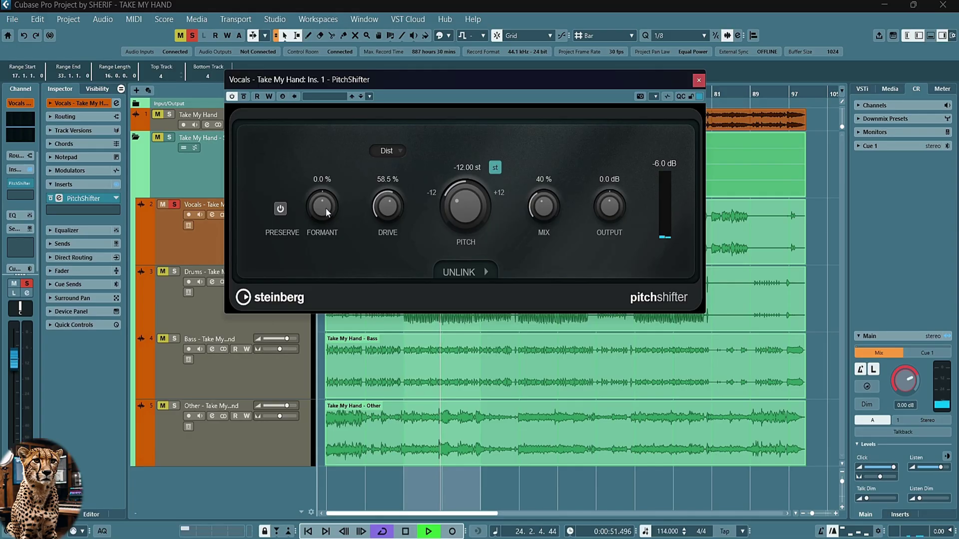
Step: Audition formant shifts between -69% and 54% with the mix at 100%, and reset the formant to 0%
drag(319, 211, 322, 183)
drag(535, 209, 543, 127)
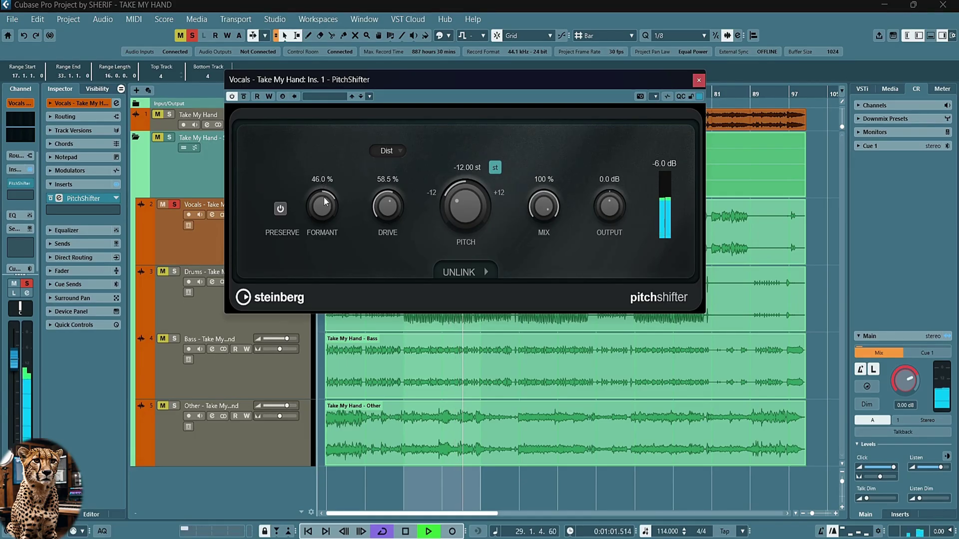
drag(325, 201, 322, 272)
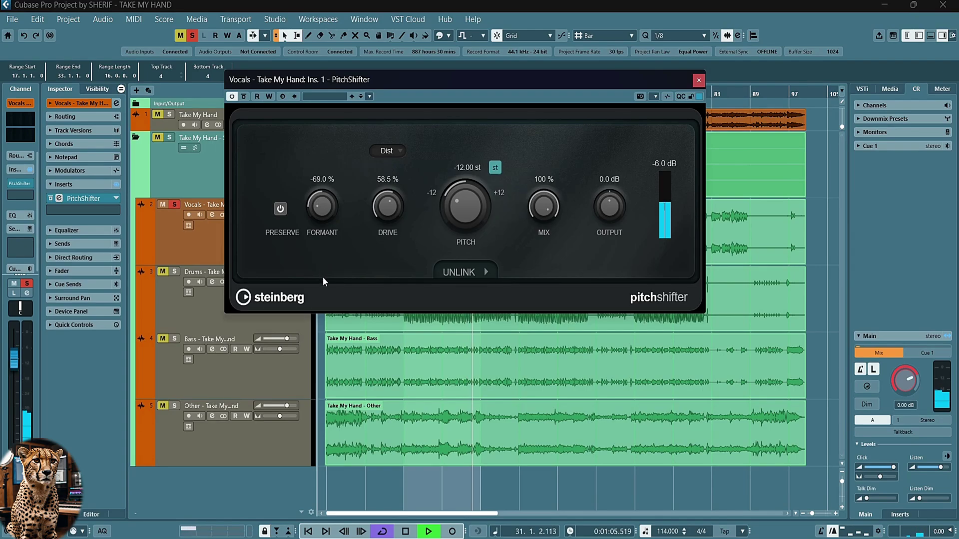
drag(320, 246, 315, 168)
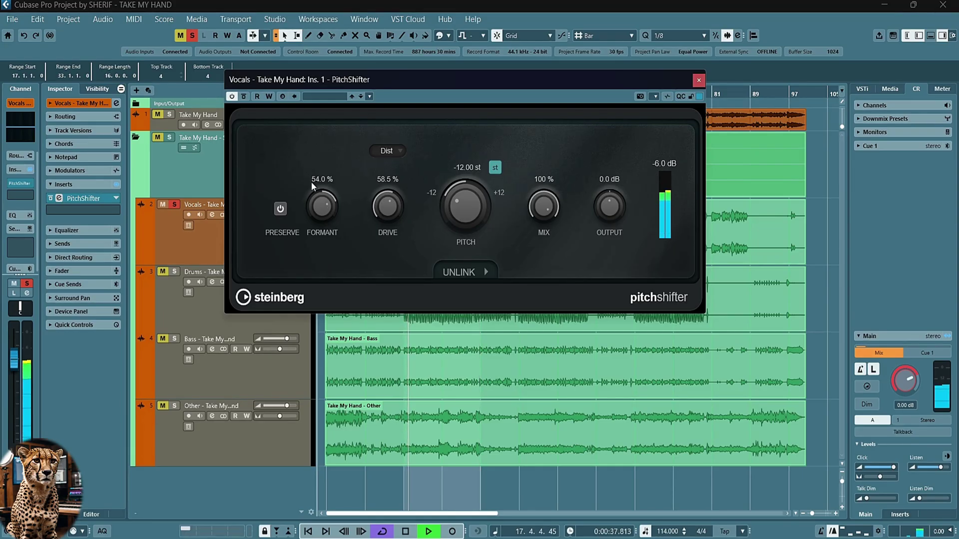
drag(316, 214, 335, 284)
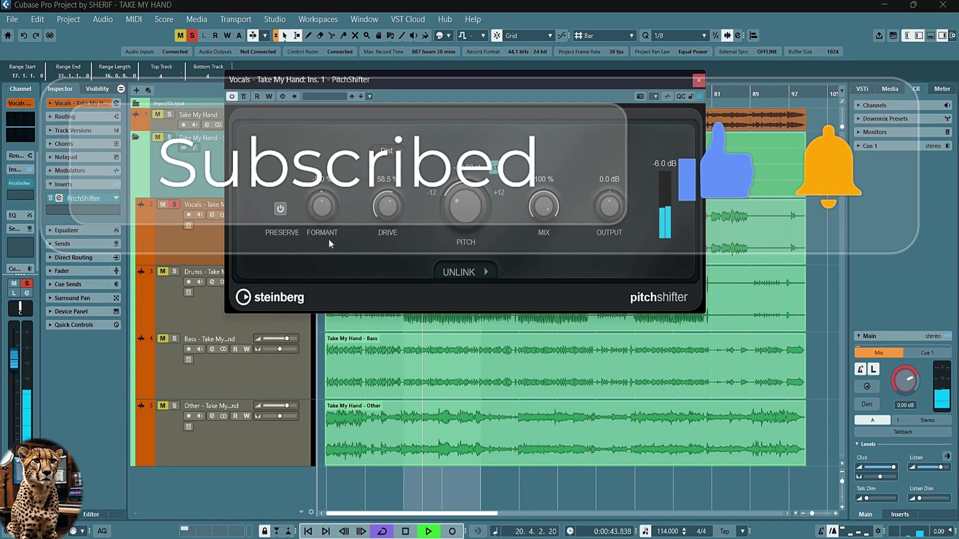
ctrl+click(322, 206)
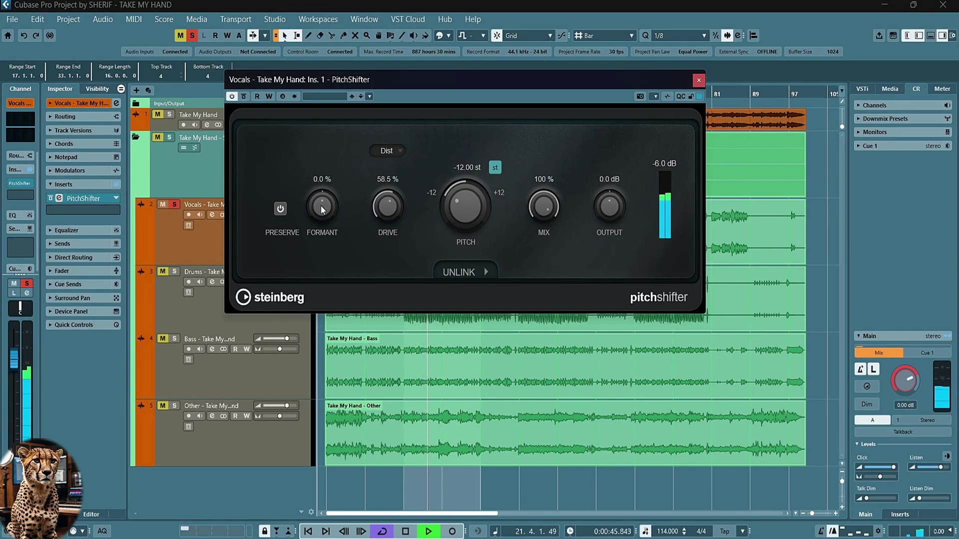
Step: Enable formant Preserve and set the mix to 41%, and stop playback
click(281, 212)
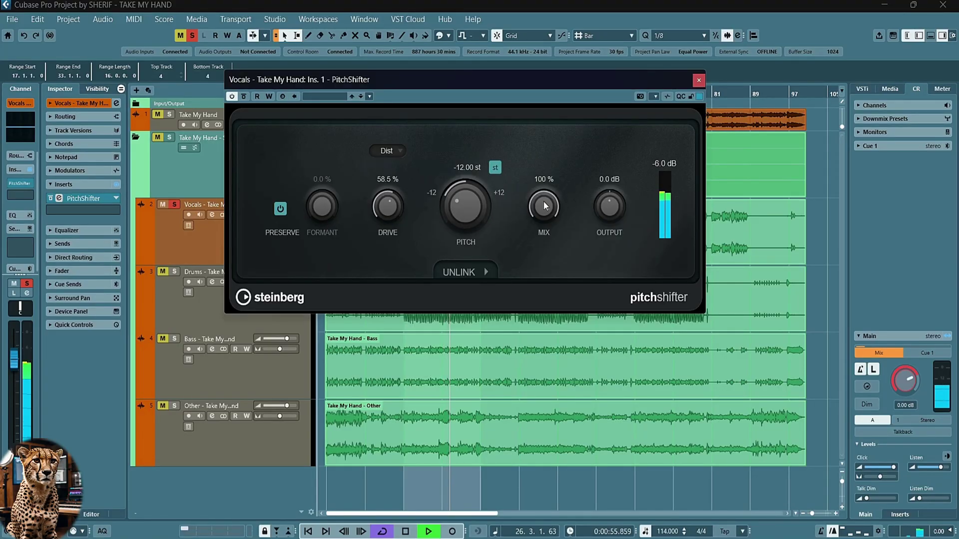
drag(540, 223, 541, 265)
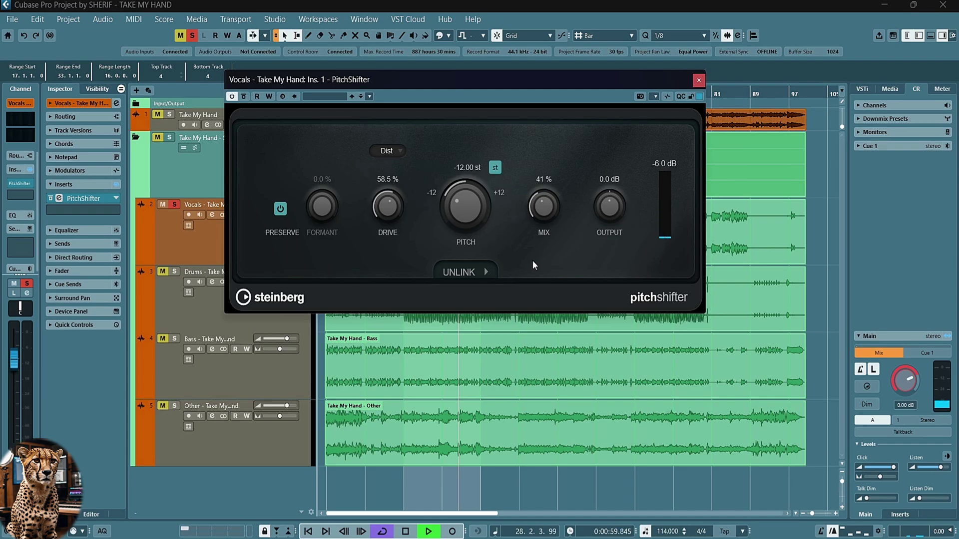
key(space)
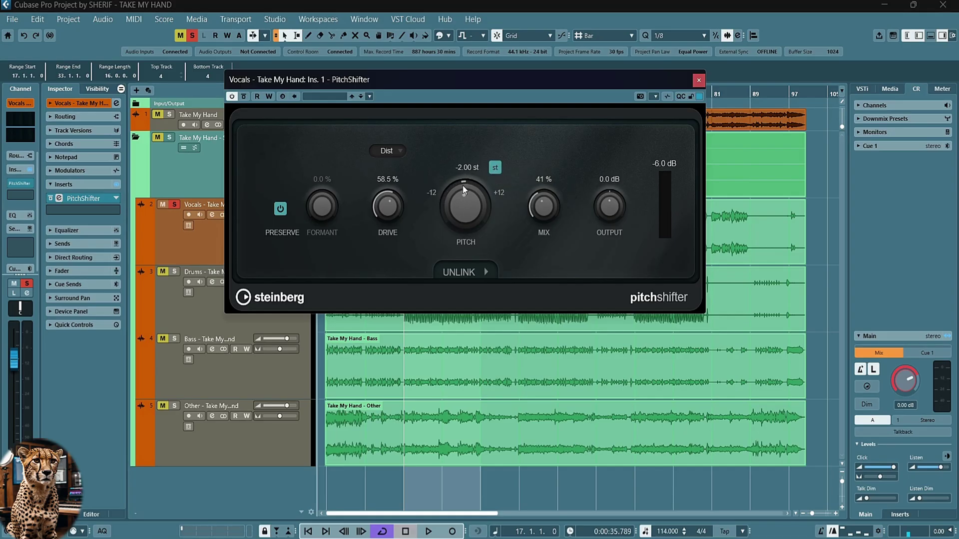
Step: Turn off the pitch knob's semitone stepping and reset the pitch to 0 semitones
drag(462, 185, 460, 204)
click(498, 167)
ctrl+click(469, 172)
ctrl+click(467, 207)
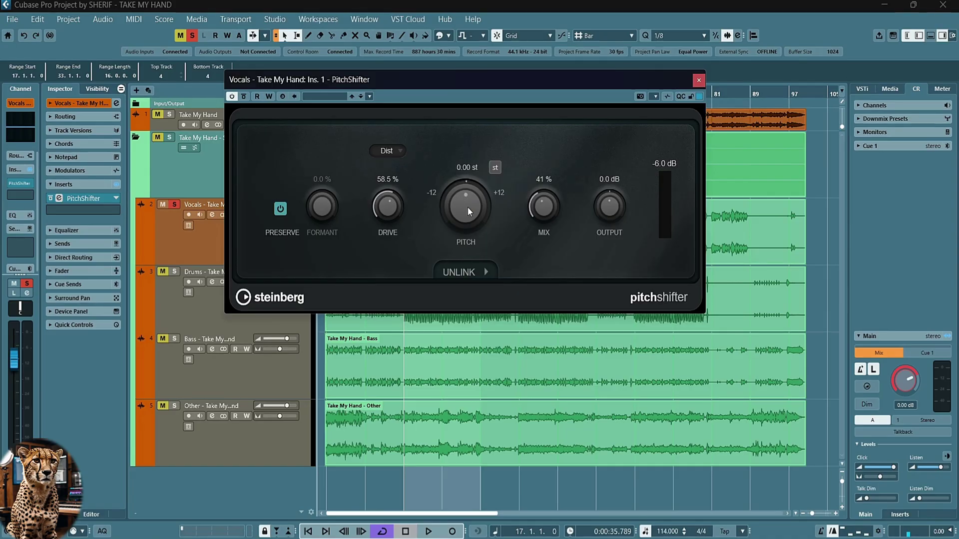
Step: Unlink the PitchShifter channels and set the pitch to -12 semitones for L and 12 semitones for R
click(471, 274)
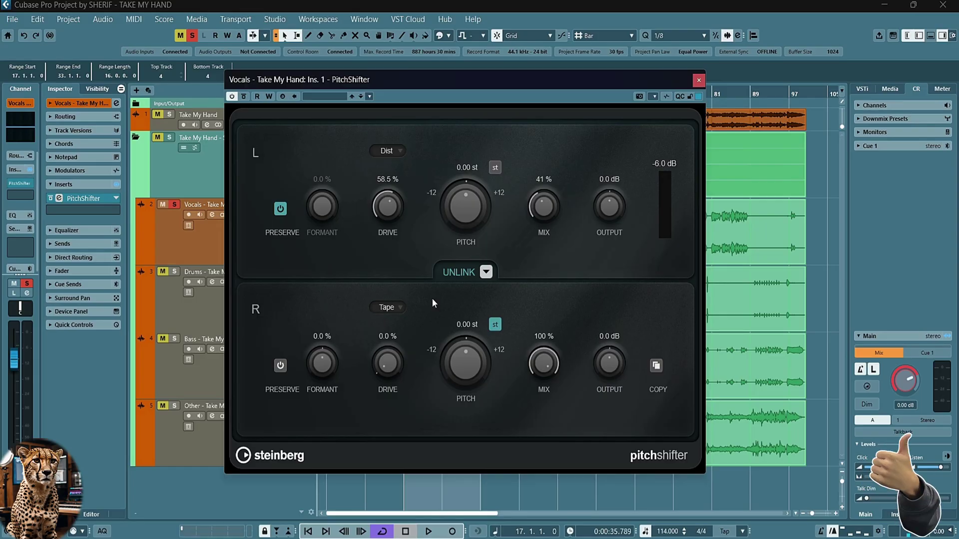
double_click(463, 169)
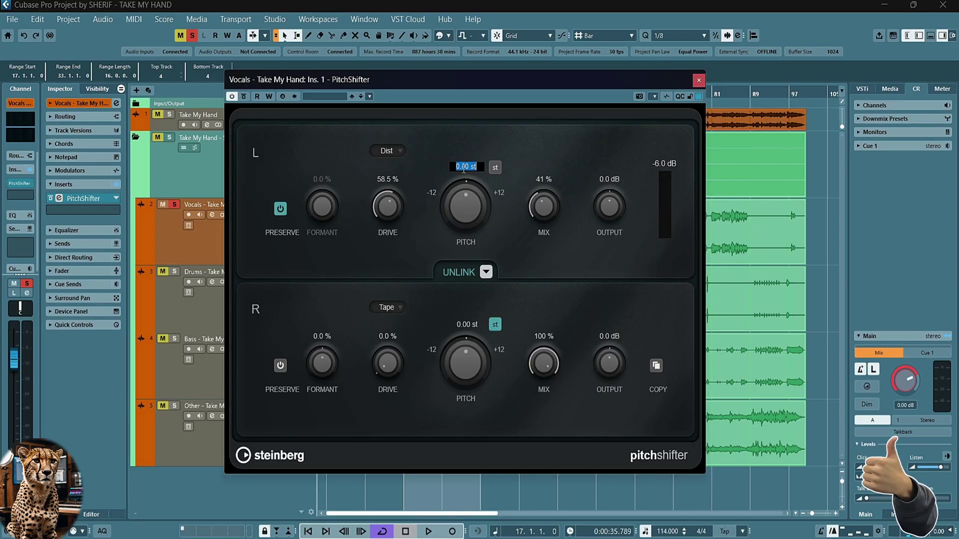
key(BackSpace)
text(-12)
key(Return)
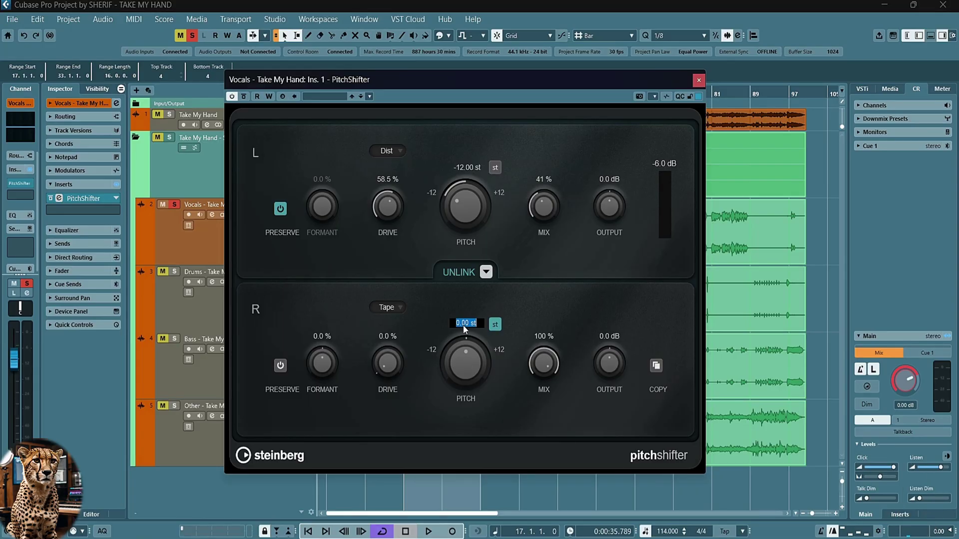
text(12)
key(Return)
Step: Detune the pitch to -11.28 st for L and 12.48 st for R, enable Preserve on R, and play the loop
drag(462, 195, 463, 194)
click(281, 367)
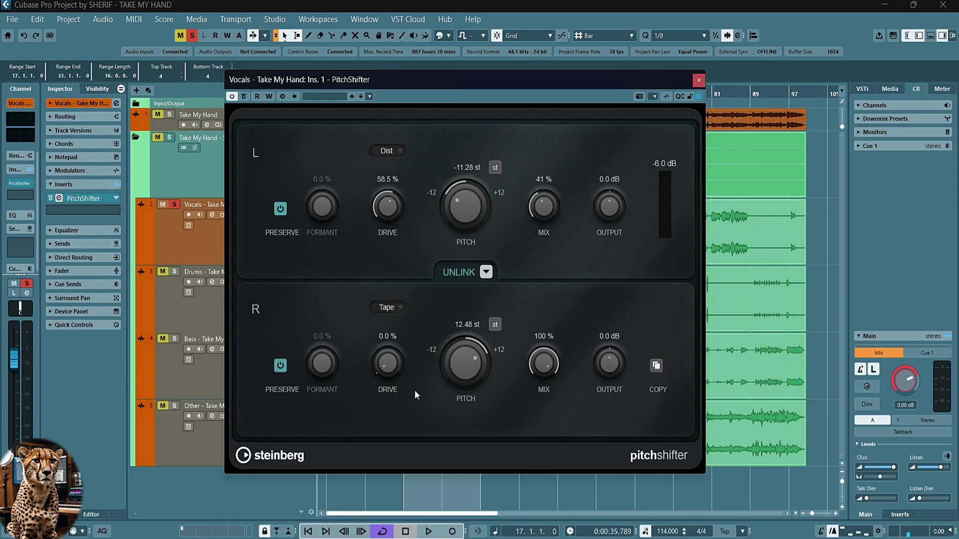
key(space)
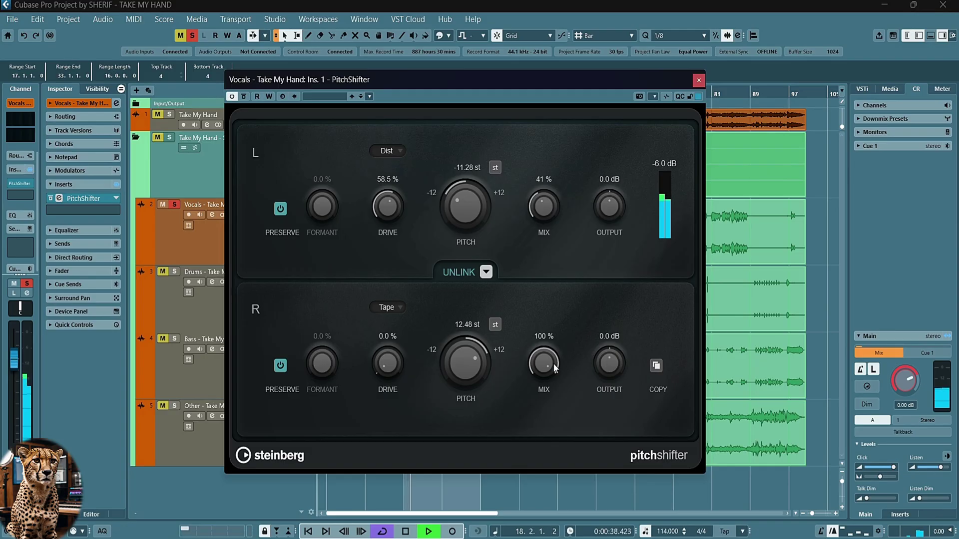
Step: Lower the R channel's mix to 43% during playback and stop the loop
drag(544, 357, 531, 420)
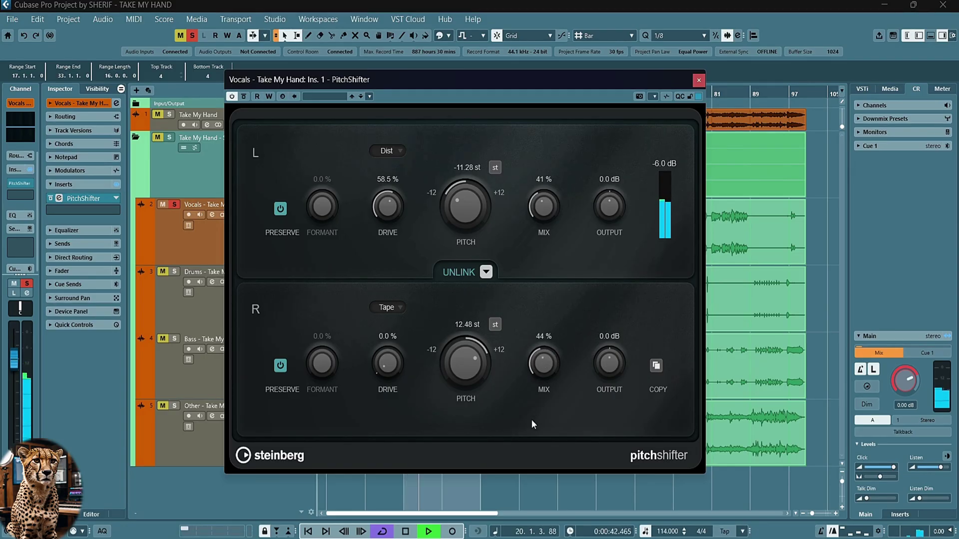
drag(532, 419, 530, 420)
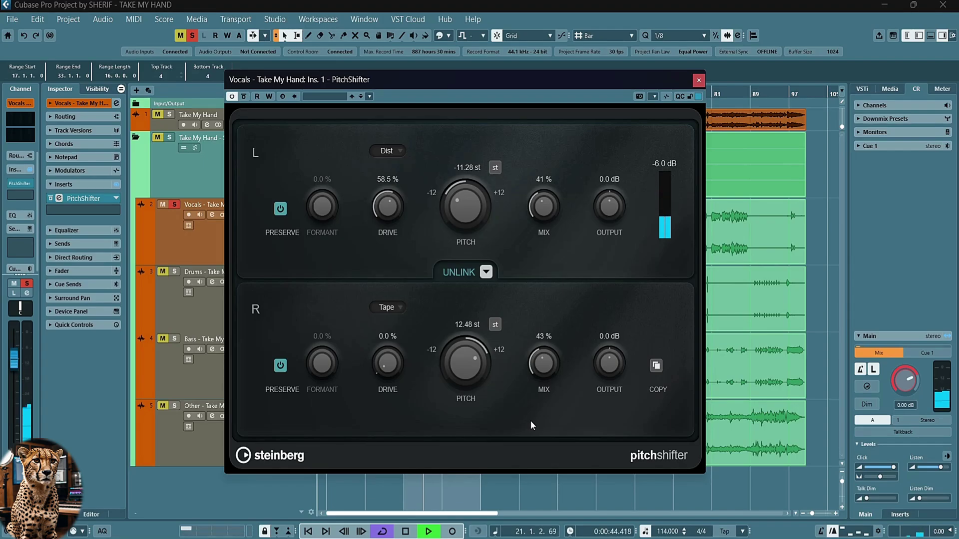
key(space)
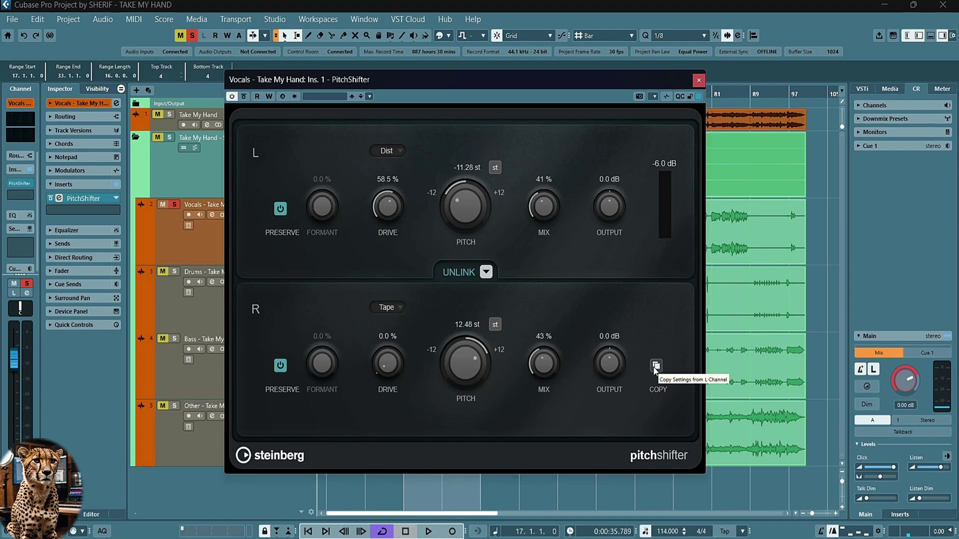
Step: Copy the L settings to R, audition the loop with the R pitch at 6.72 st, and raise the R mix to 100%
click(655, 367)
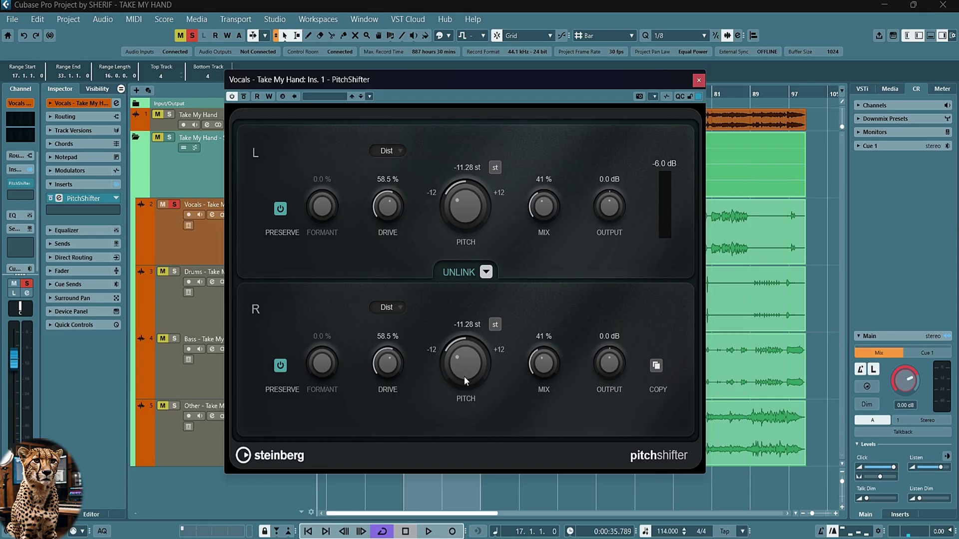
drag(456, 370, 448, 322)
key(space)
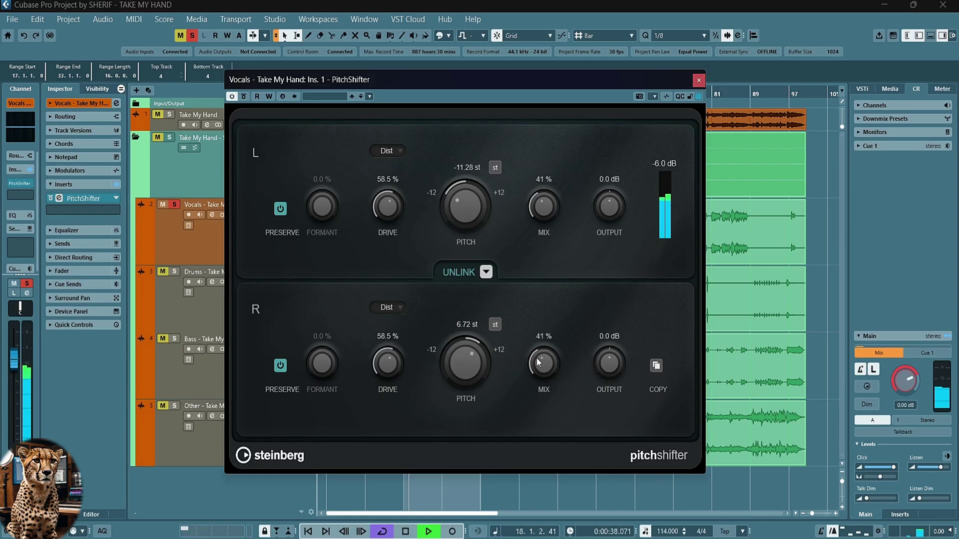
drag(544, 364, 543, 272)
key(space)
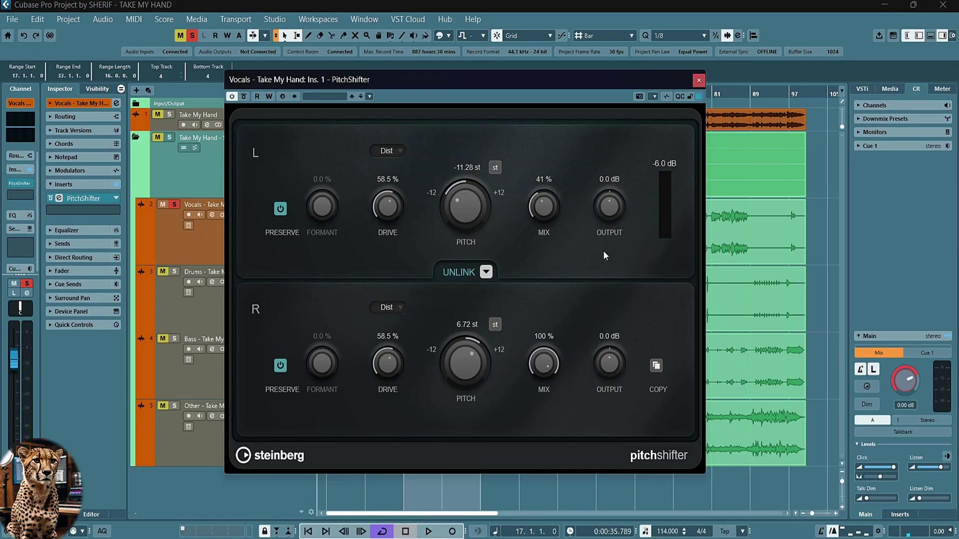
Step: Load the 5ths Apart preset in PitchShifter and play the loop
click(329, 96)
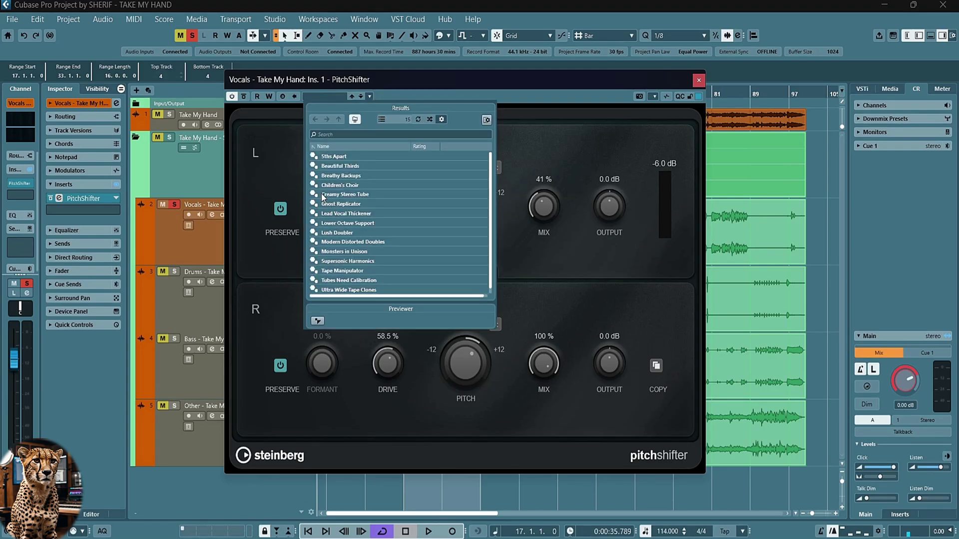
click(335, 157)
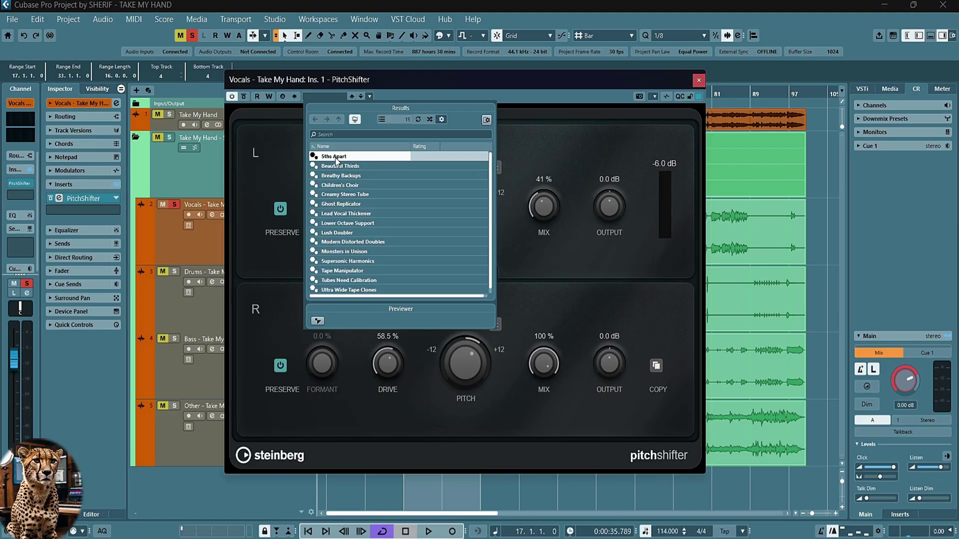
double_click(335, 157)
key(space)
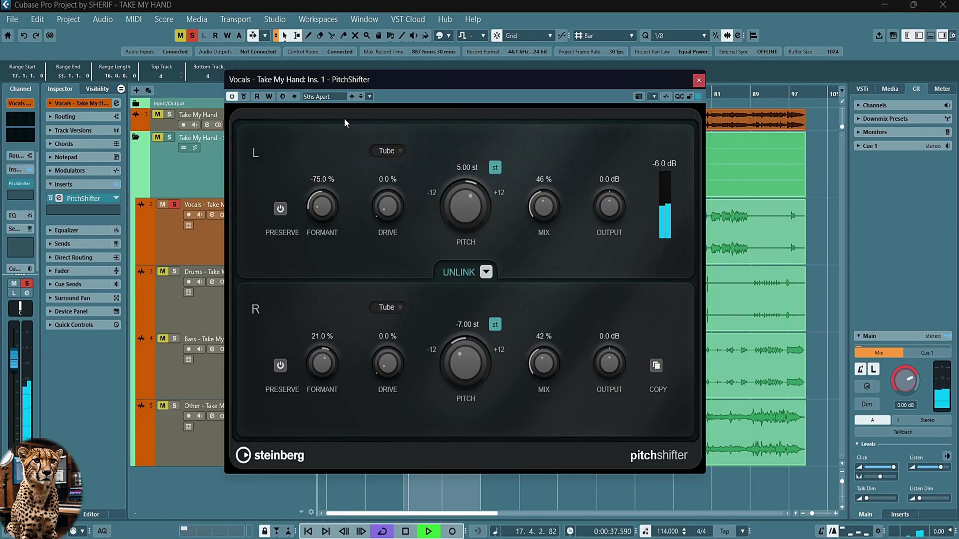
Step: Audition the presets from Beautiful Thirds onward, ending on Lush Doubler, stop playback and close the plug-in
click(361, 98)
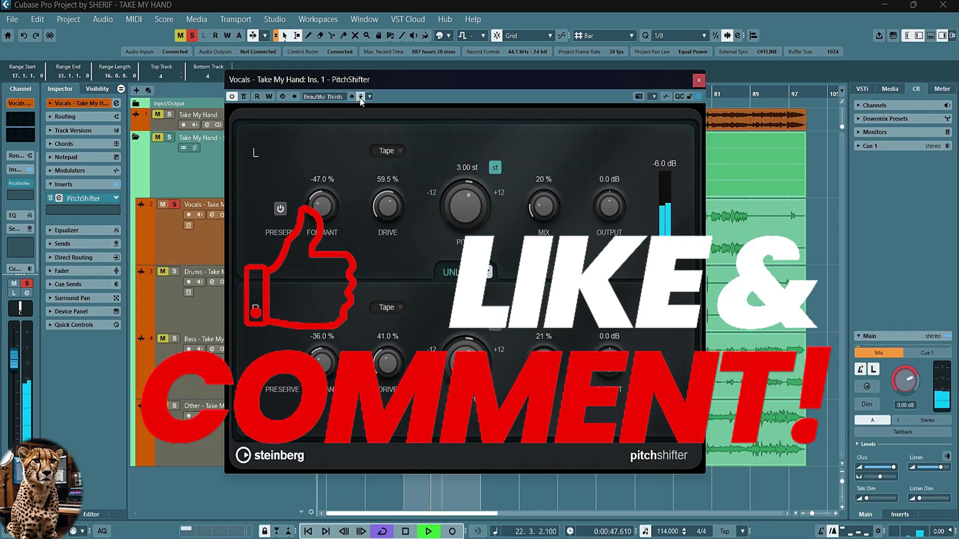
click(360, 97)
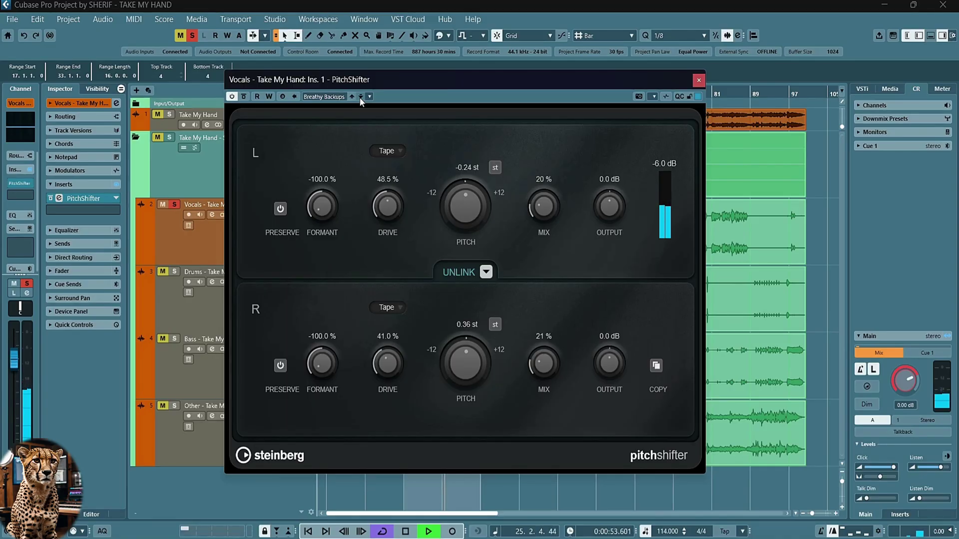
click(360, 98)
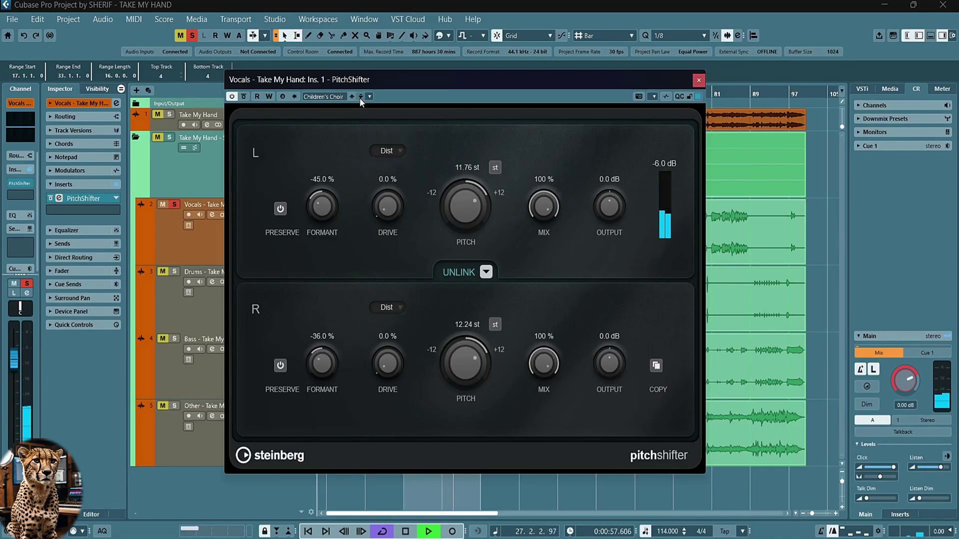
click(360, 97)
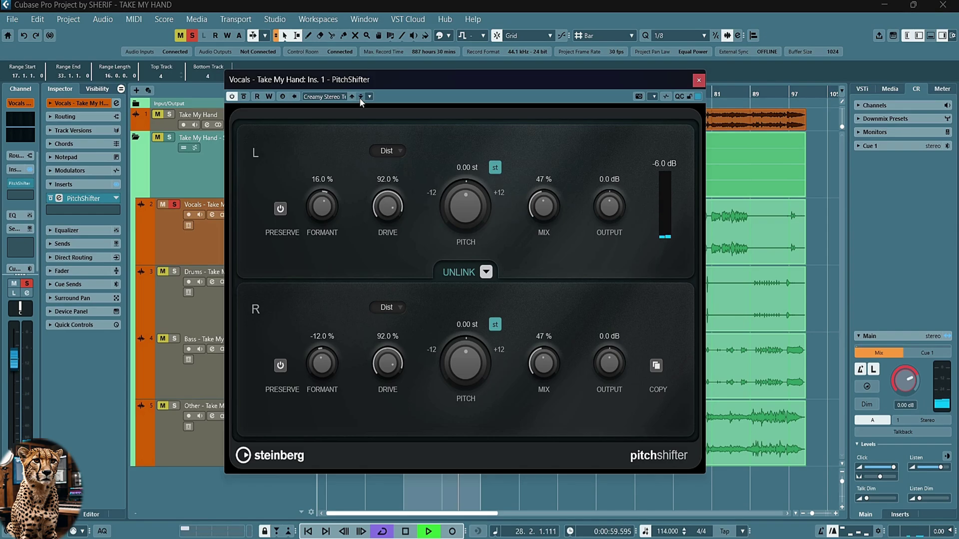
click(359, 97)
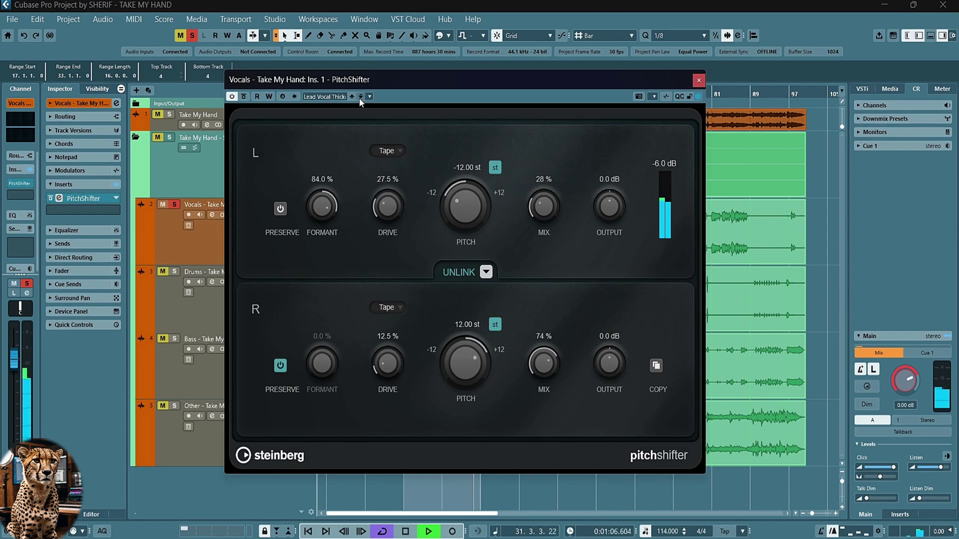
click(360, 97)
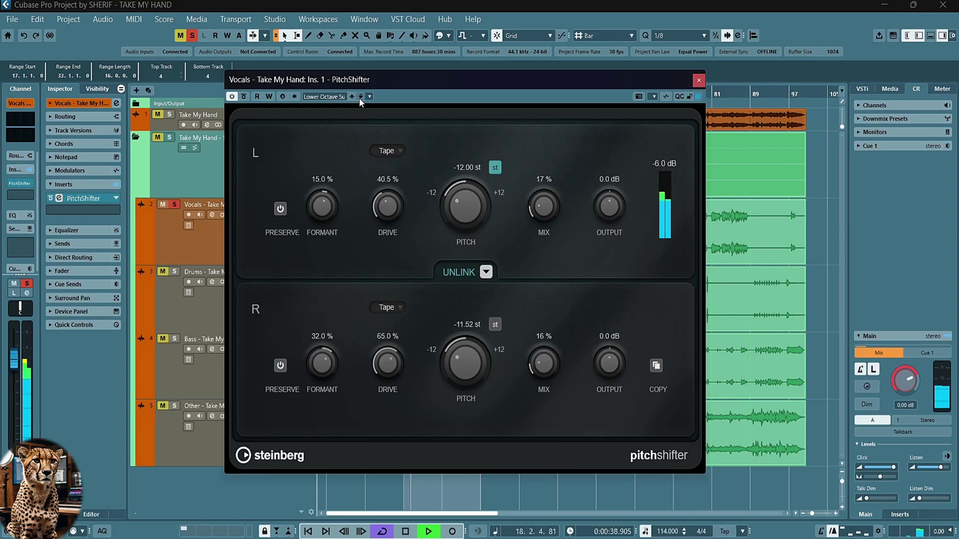
key(space)
click(699, 80)
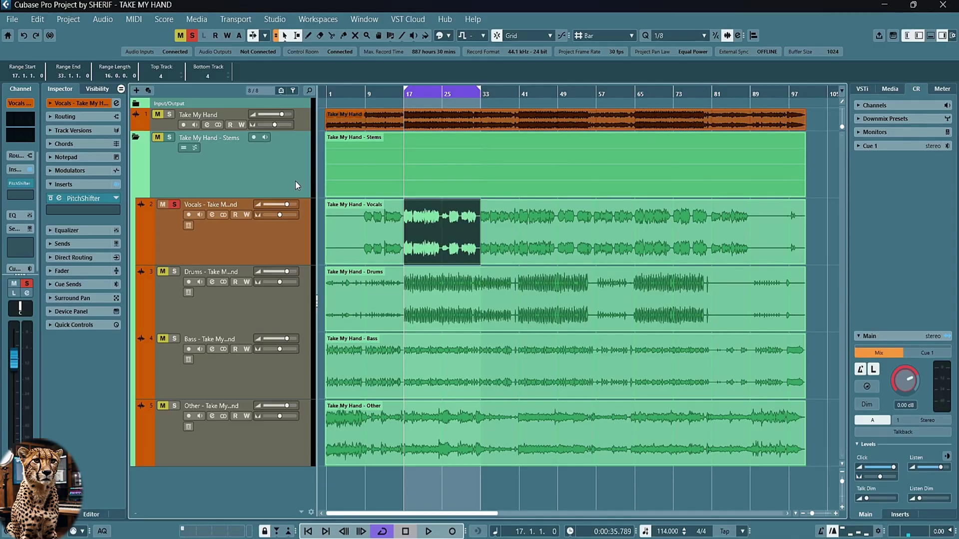
Step: Duplicate the vocal track, solo the copy, and bypass PitchShifter on the original vocal track
right_click(273, 247)
click(307, 260)
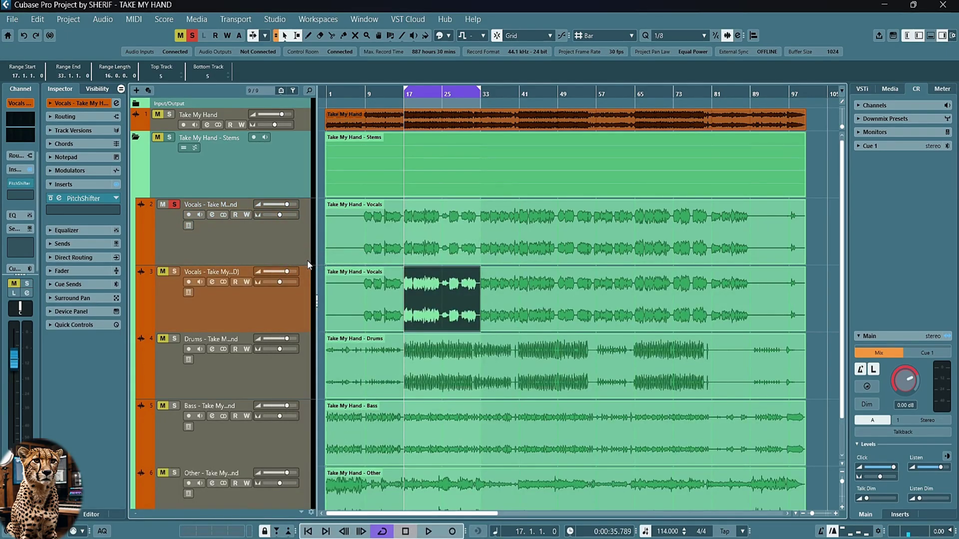
click(51, 198)
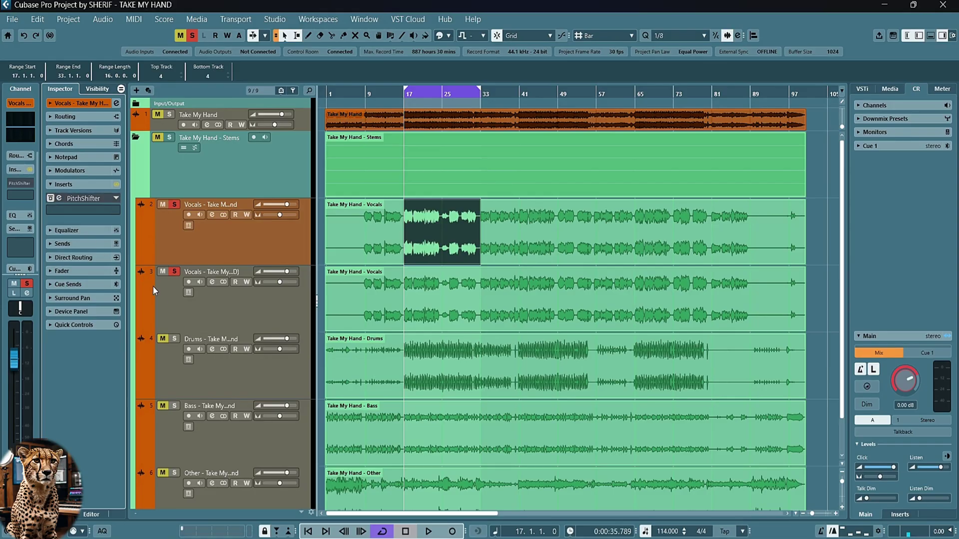
click(173, 305)
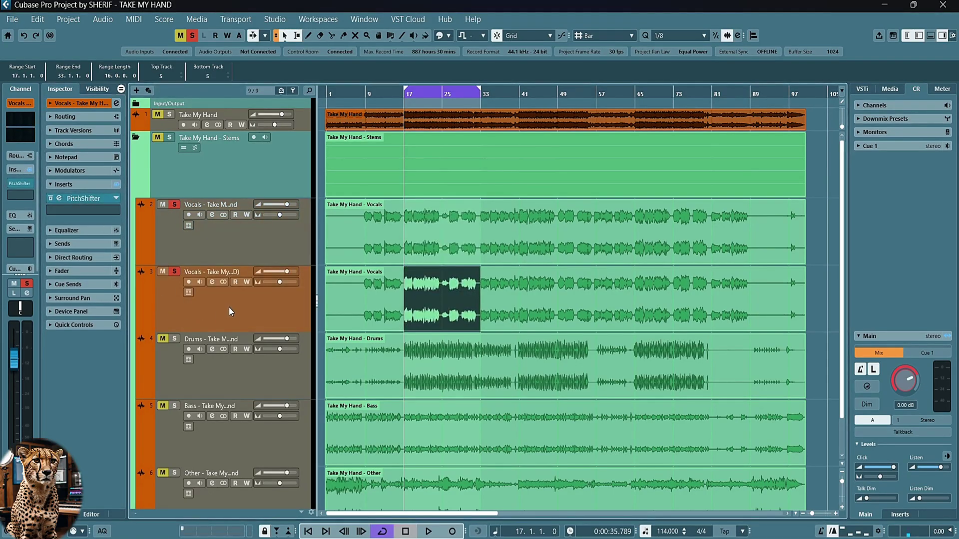
Step: In the duplicate track's PitchShifter, set semitone-stepped pitch to -12 st L and 7 st R, drive to 31% L and 29% R, and play
click(59, 198)
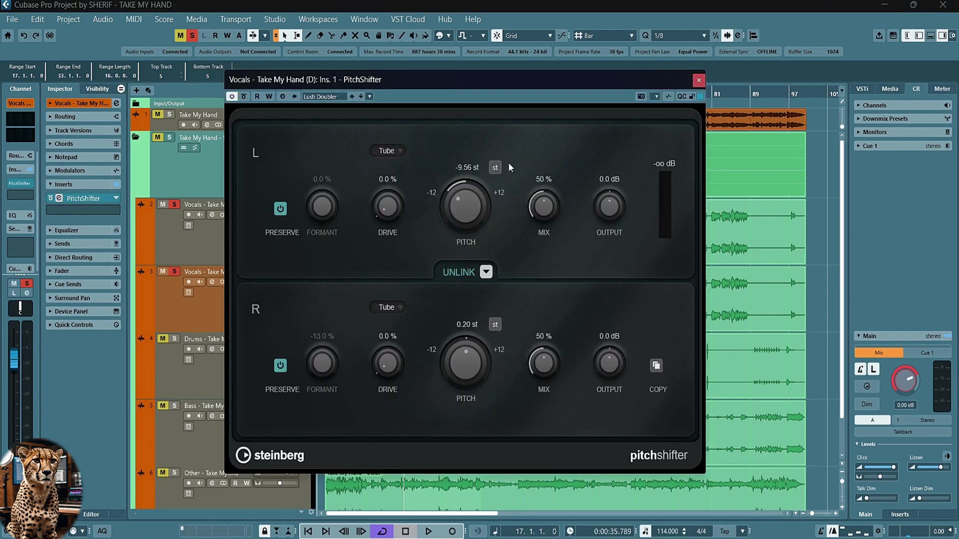
click(495, 168)
drag(463, 196, 461, 200)
click(495, 324)
drag(455, 366, 452, 358)
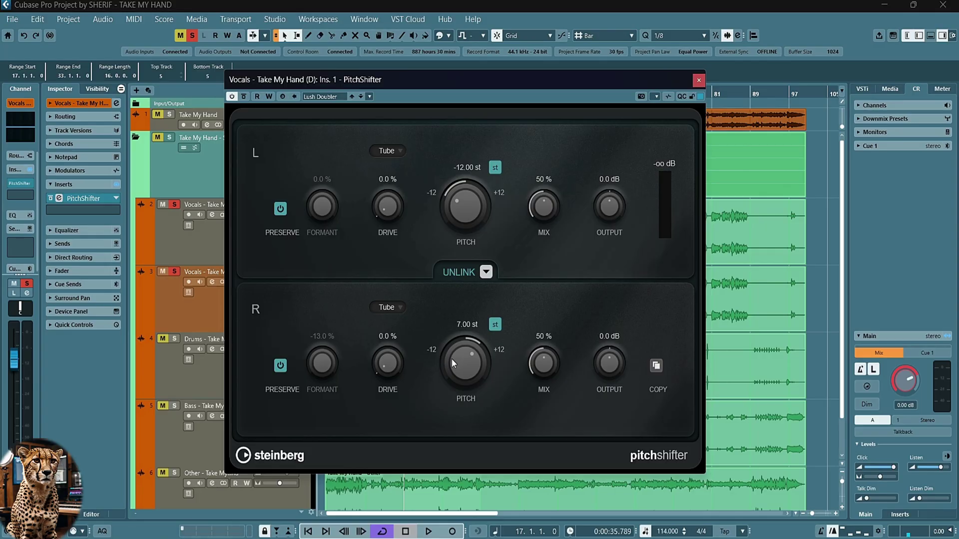
drag(388, 207, 375, 174)
key(space)
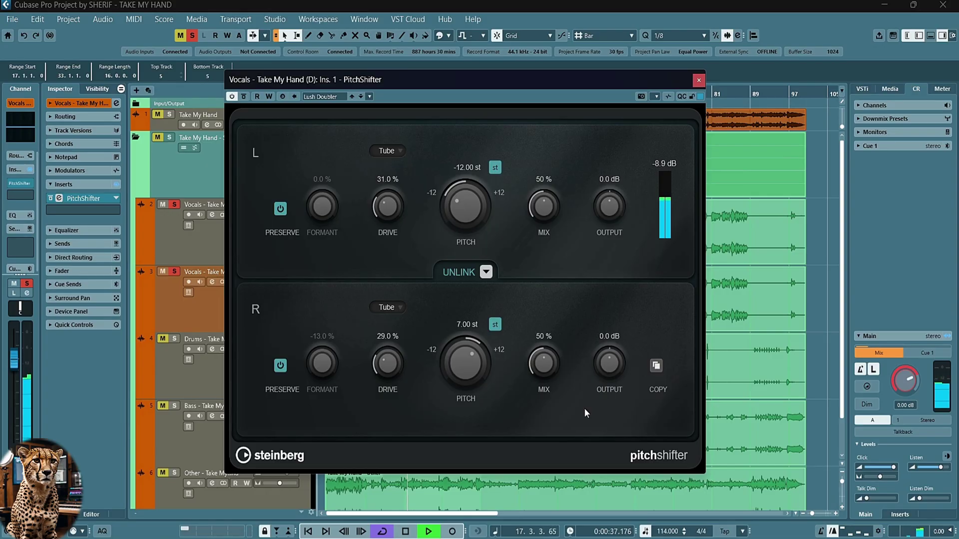
Step: Mute the original vocal track and raise the duplicate's PitchShifter mix to 100% on both L and R
click(162, 204)
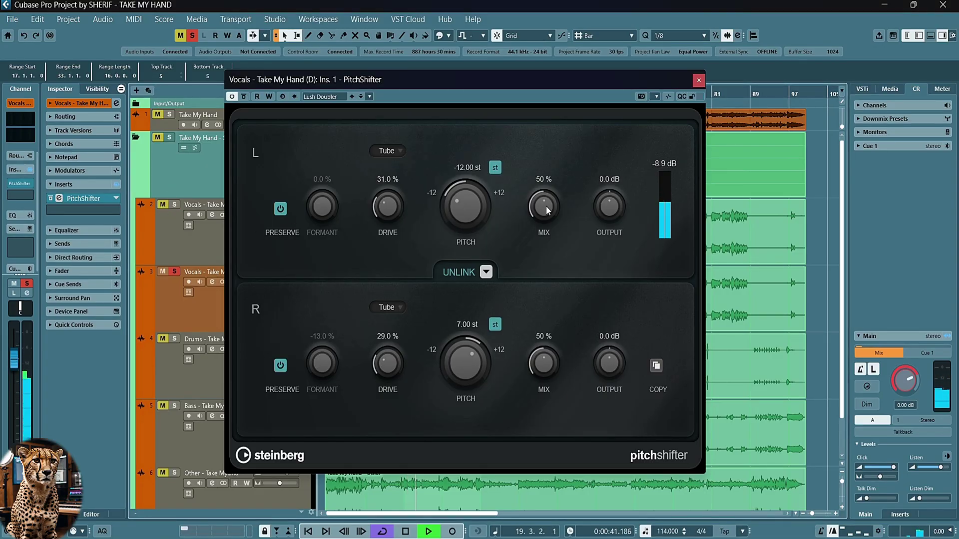
drag(541, 211, 542, 187)
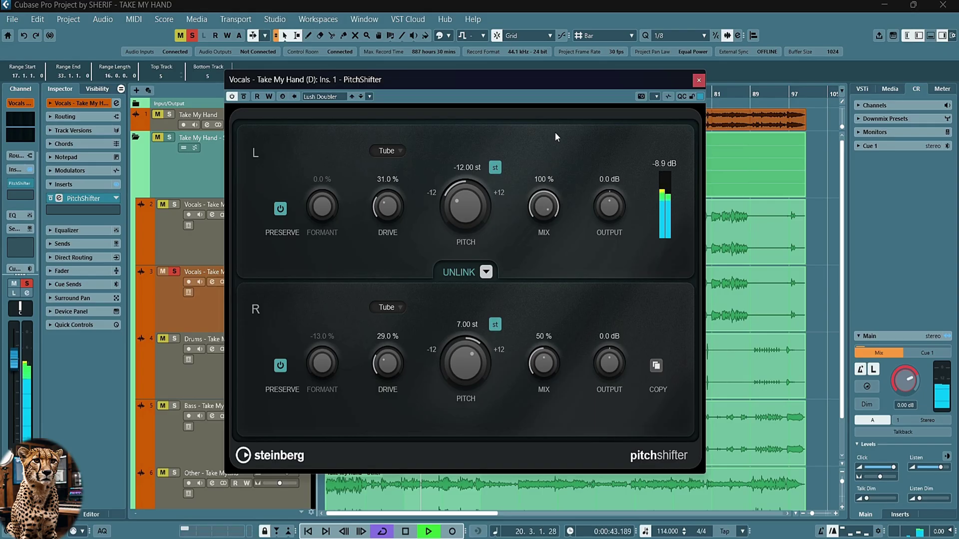
drag(534, 361, 544, 281)
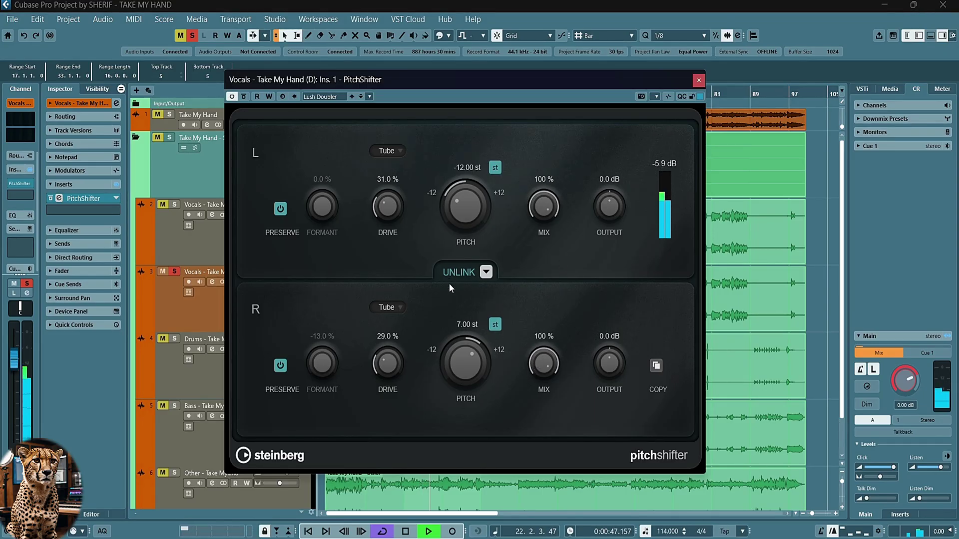
Step: Solo the original vocal track alongside the duplicate, stop playback and close the plug-in
click(175, 205)
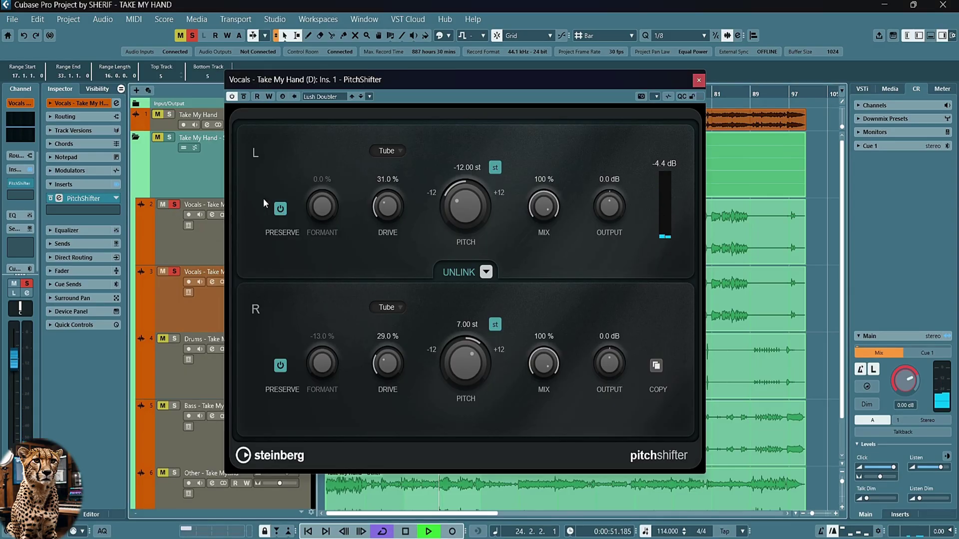
key(space)
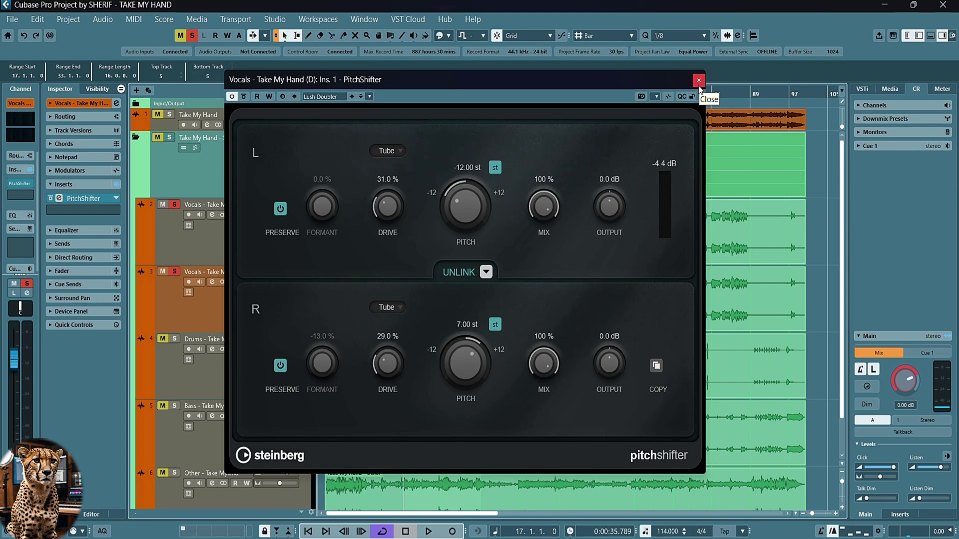
click(698, 83)
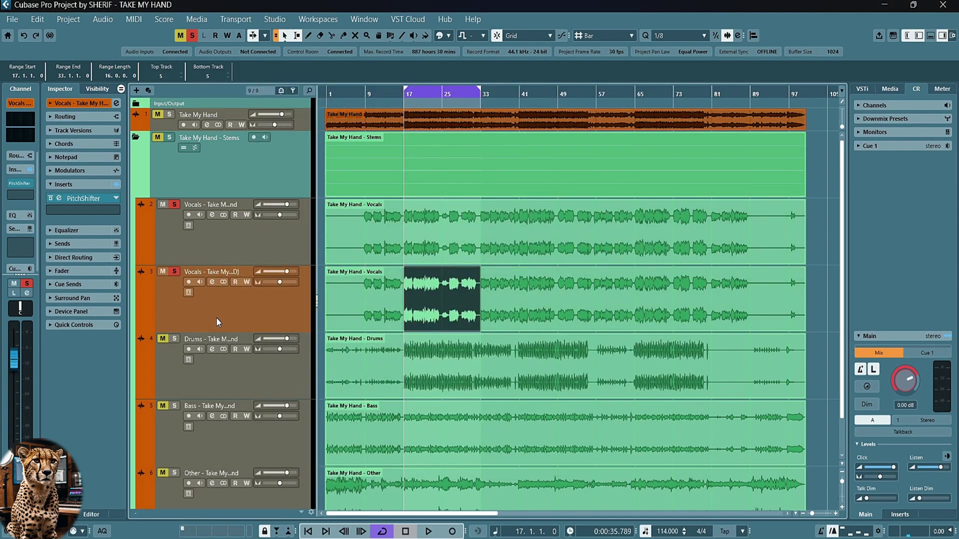
Step: Switch the duplicate vocal track to the Stereo Combined Panner and expand its basic track settings
right_click(20, 312)
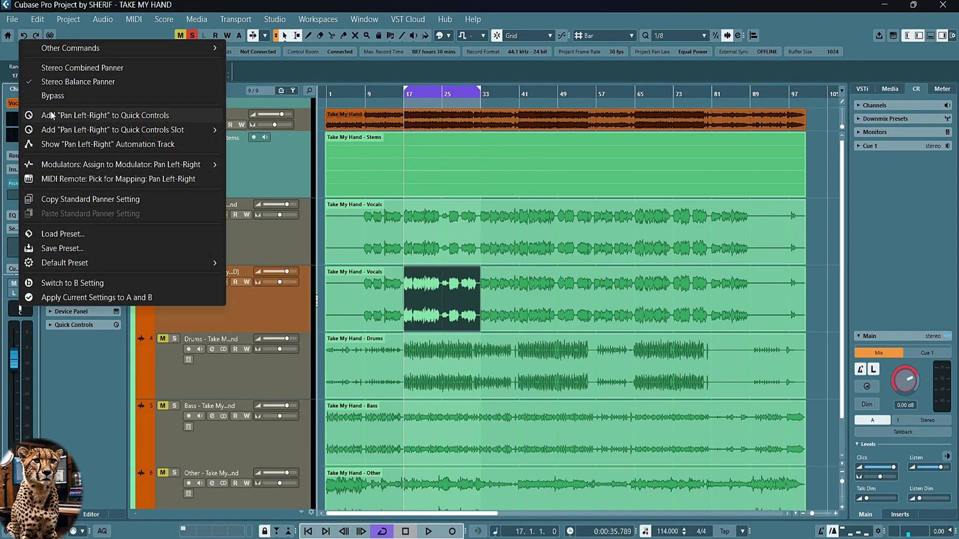
click(131, 74)
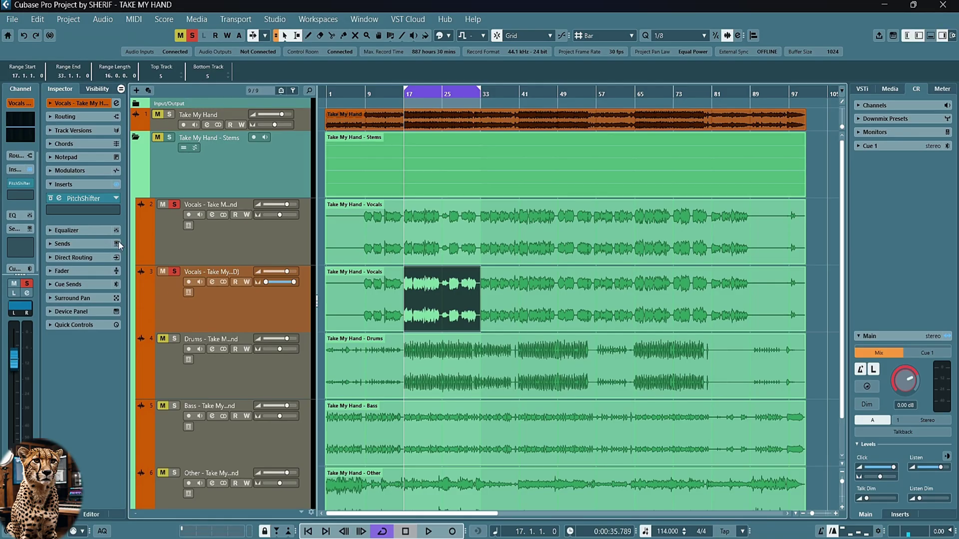
click(50, 104)
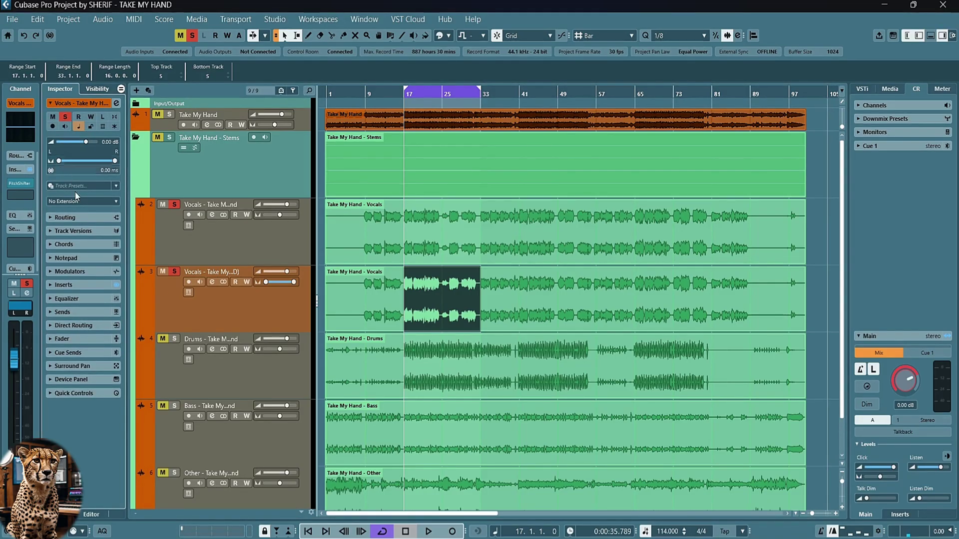
Step: Play the loop and narrow the duplicate vocal's stereo pan to L38 and R53
mouse_move(20, 308)
mouse_down()
mouse_move(14, 289)
mouse_move(39, 287)
mouse_move(21, 296)
mouse_move(17, 327)
mouse_move(18, 313)
mouse_up()
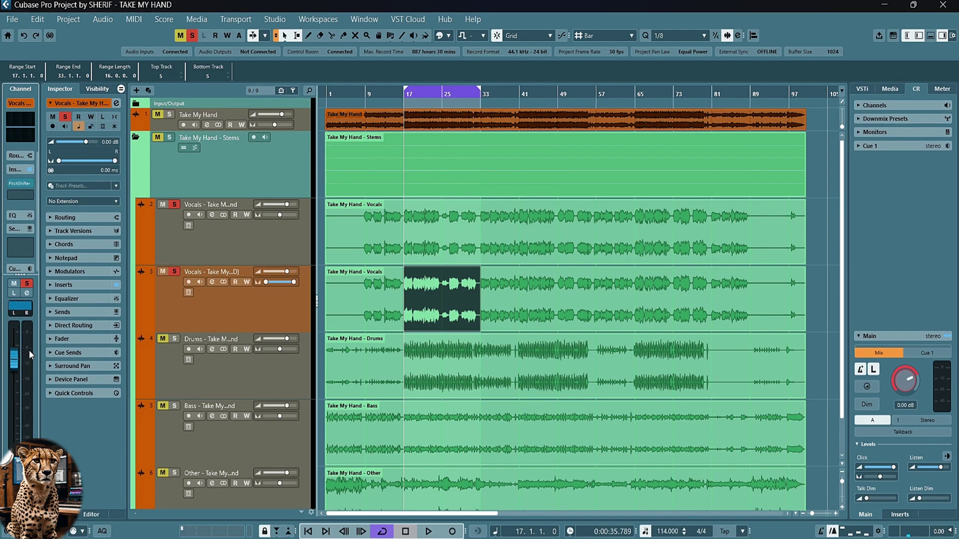
key(space)
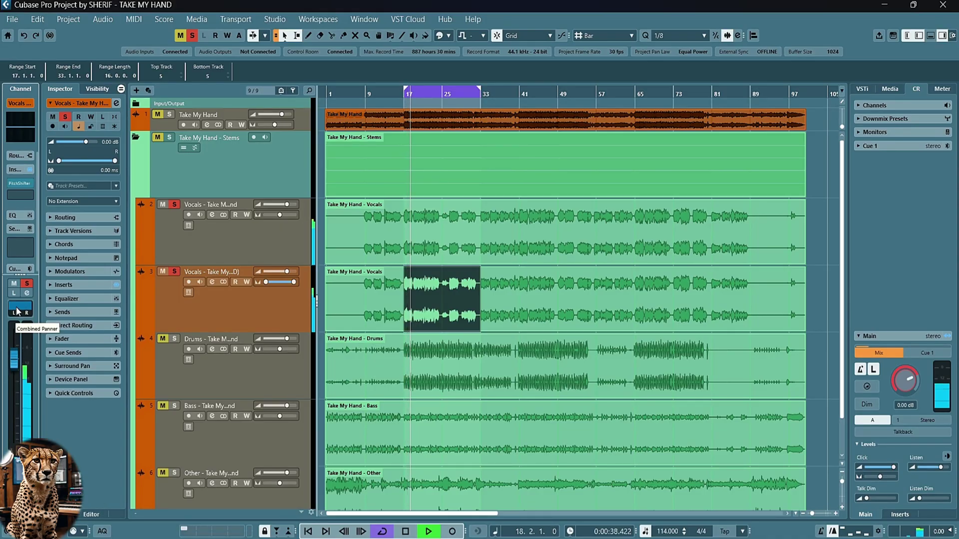
drag(18, 309, 16, 279)
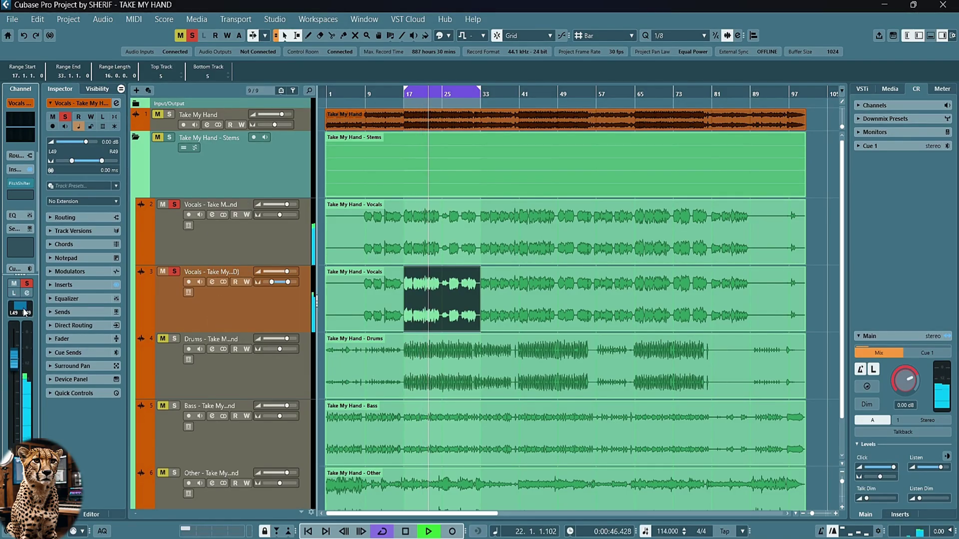
mouse_move(21, 307)
mouse_down()
mouse_move(18, 288)
mouse_move(35, 287)
mouse_move(24, 316)
mouse_move(22, 305)
mouse_up()
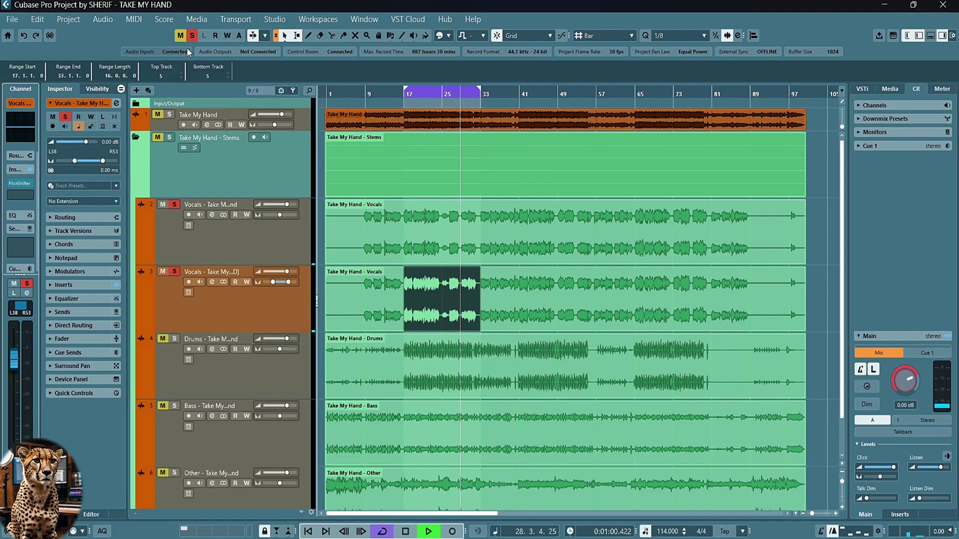
Step: Solo the Take My Hand - Stems folder, compare the mix with the duplicate vocal muted and unmuted, and stop playback
click(173, 139)
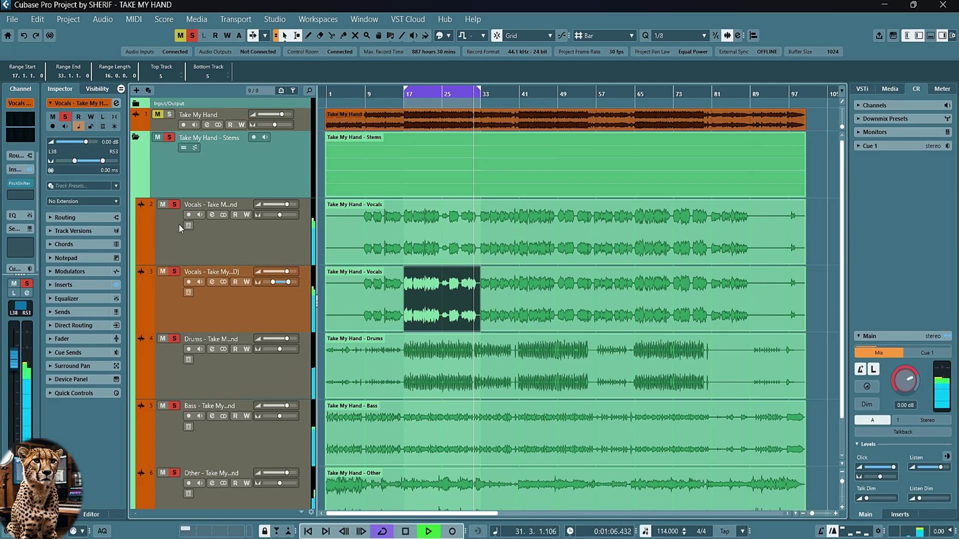
click(162, 272)
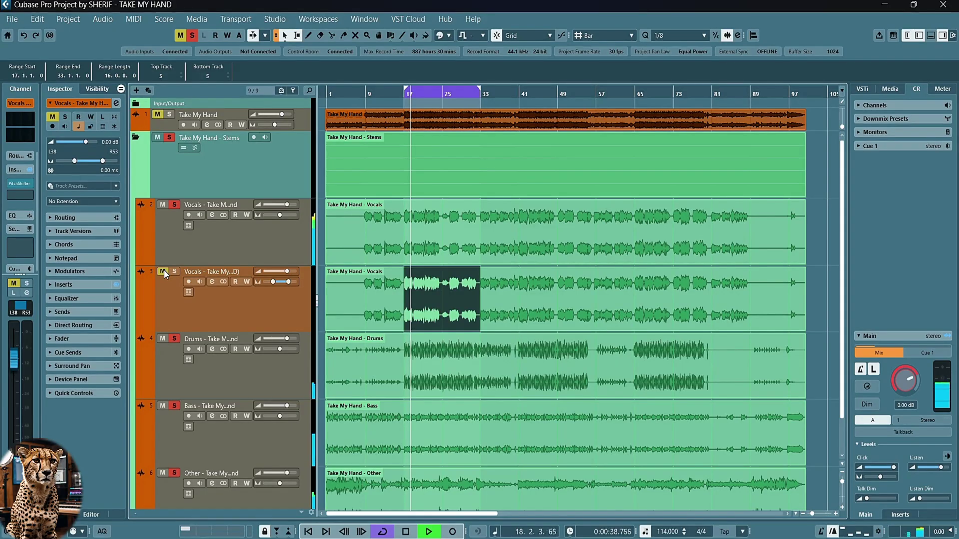
click(164, 271)
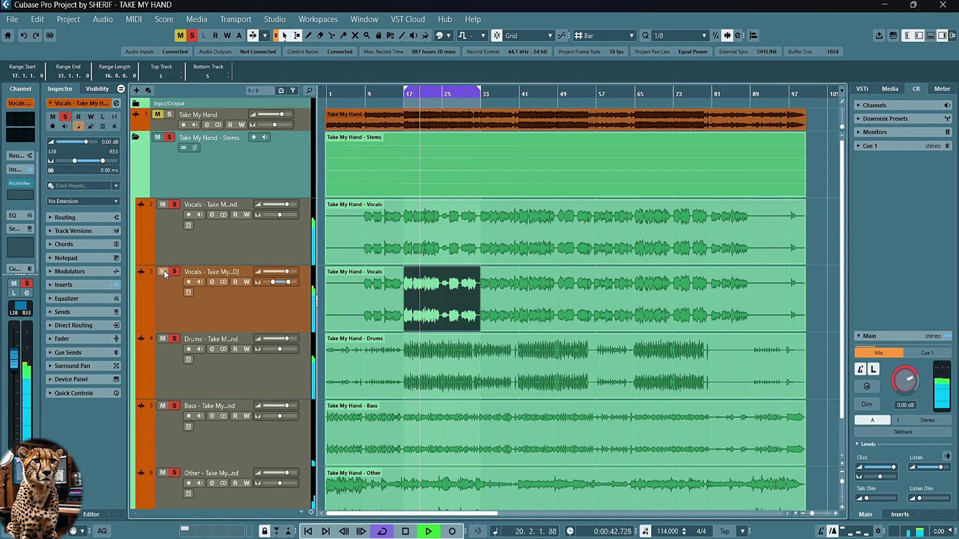
key(space)
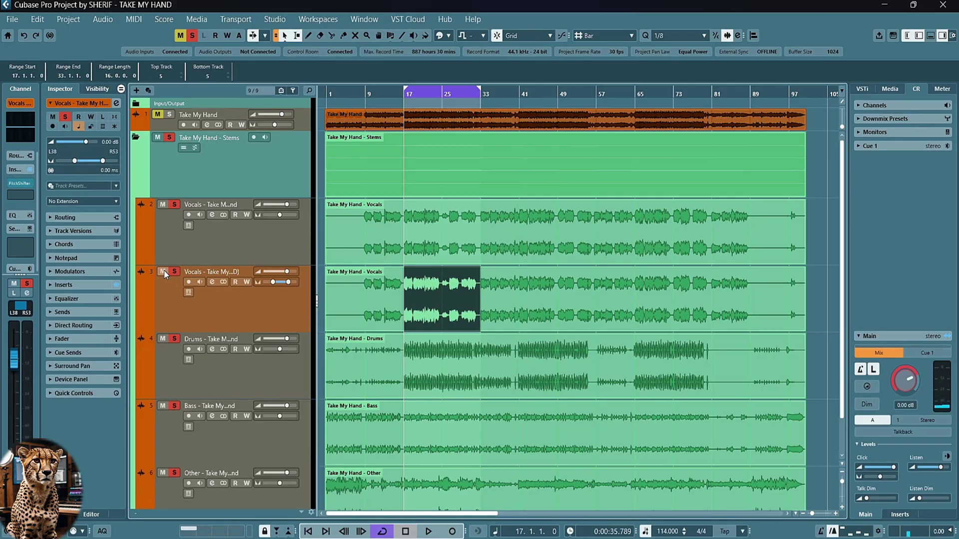